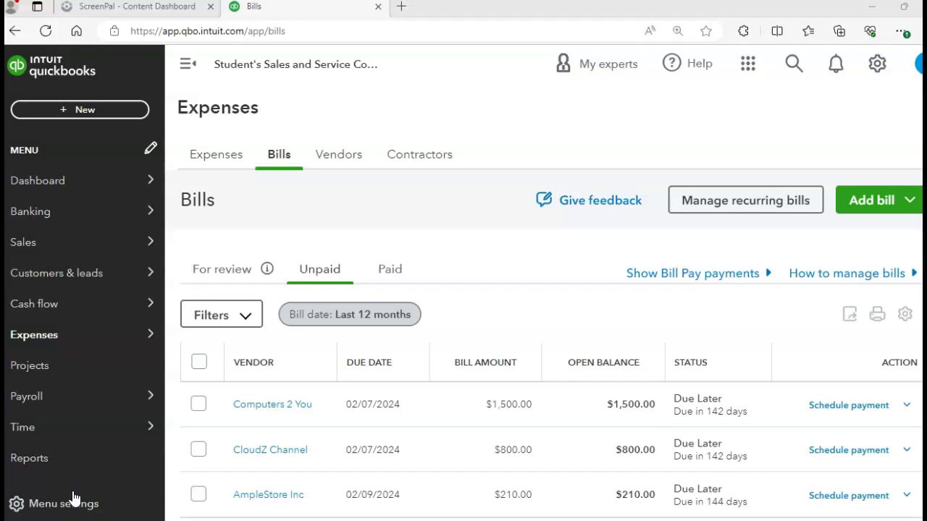
# Step: Open the expense bills list and start a new bill
pyautogui.moveTo(75, 291)
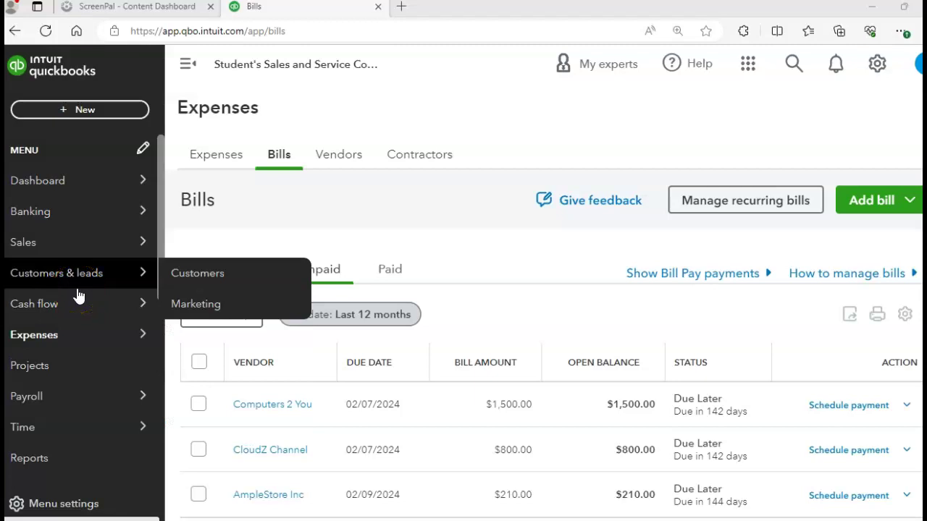
pyautogui.moveTo(58, 335)
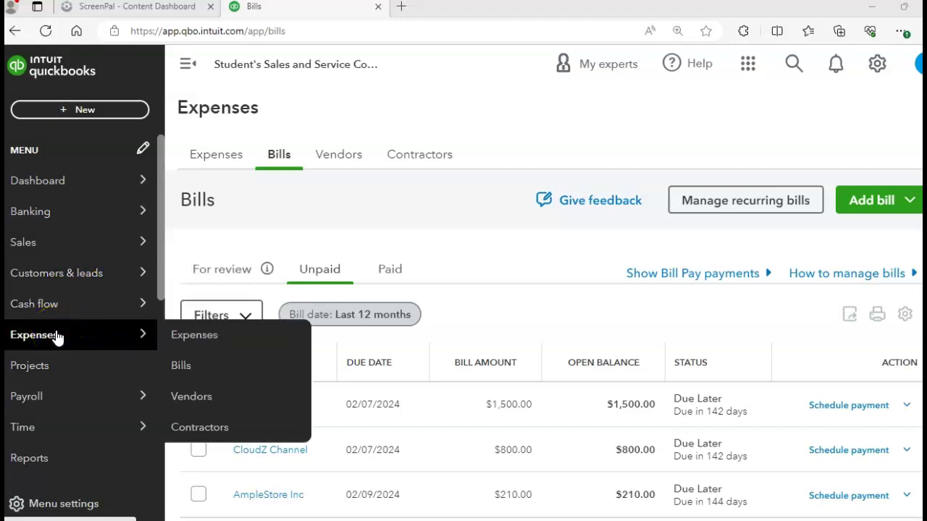
pyautogui.click(187, 366)
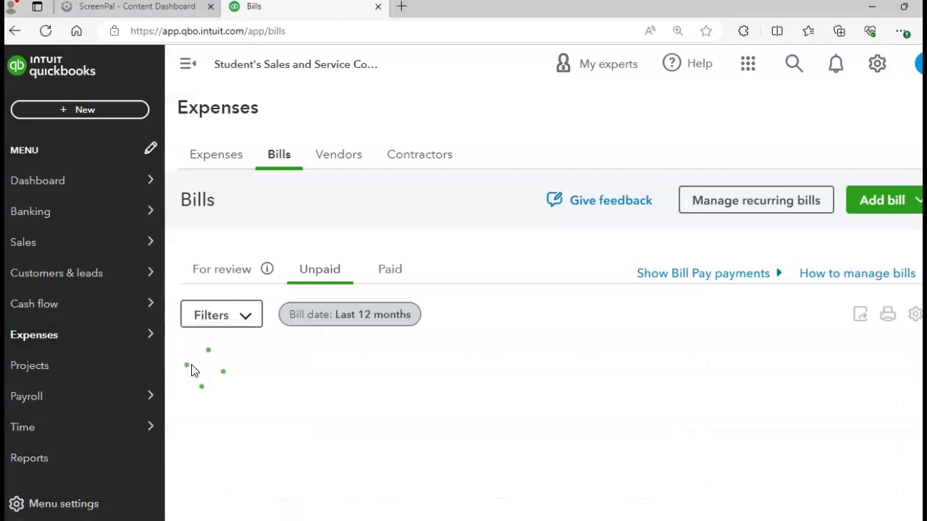
pyautogui.click(869, 206)
pyautogui.click(820, 274)
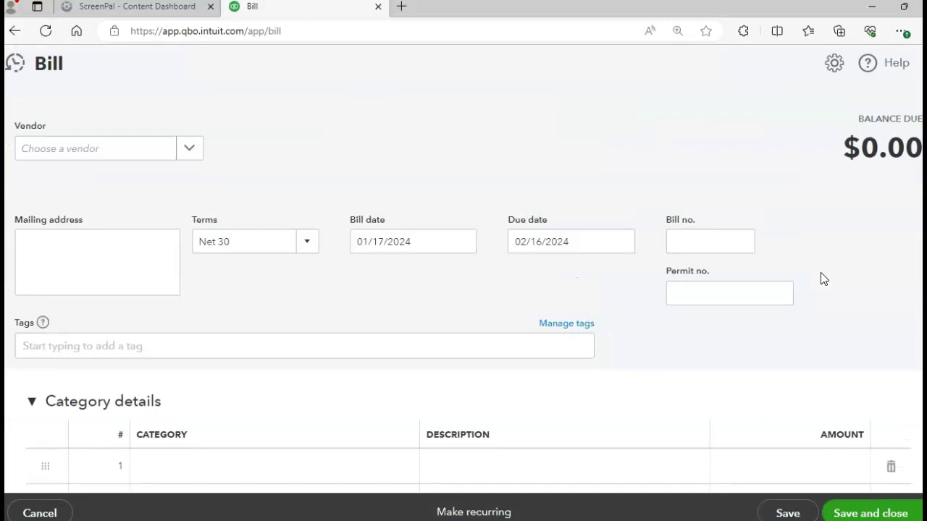
# Step: Choose Any Time Deployment as the vendor of the new bill
pyautogui.click(189, 149)
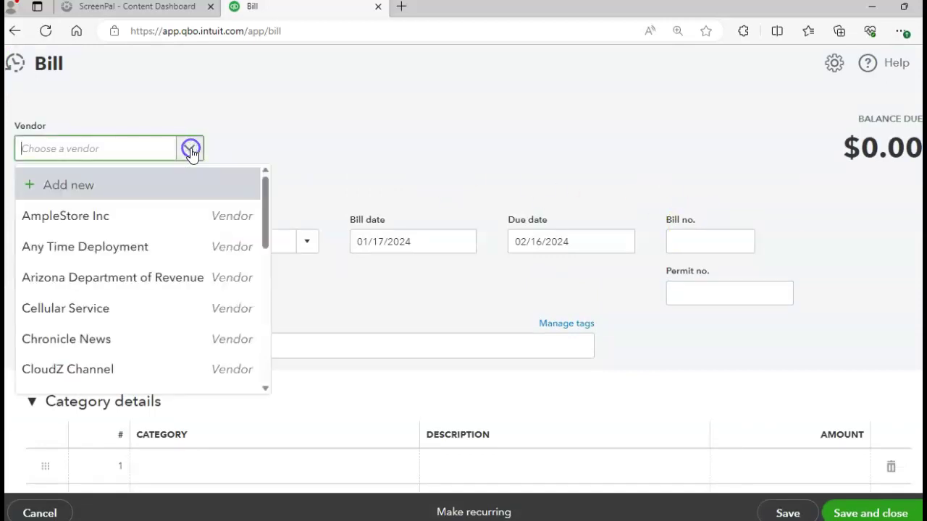
pyautogui.click(82, 247)
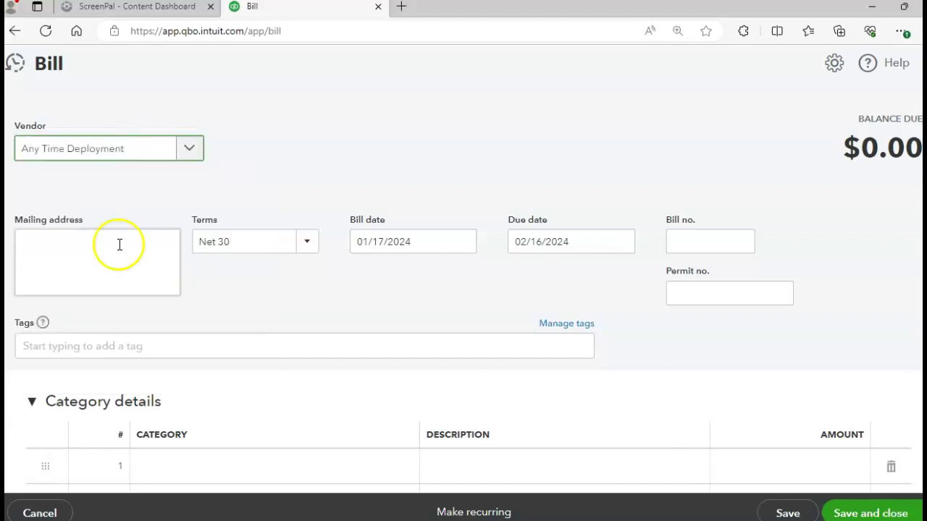
pyautogui.click(330, 270)
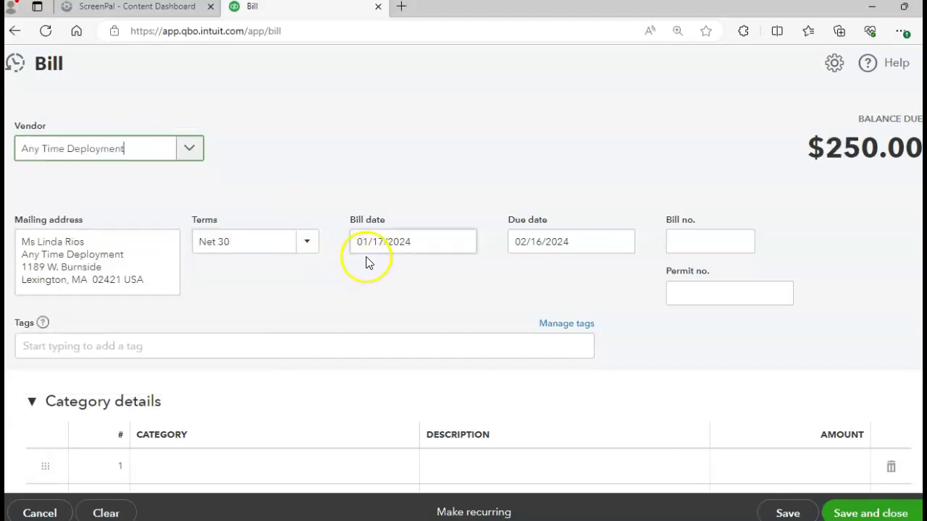
# Step: Set the bill date to 01/18/2024 and enter ATD510 as the bill number
pyautogui.click(431, 244)
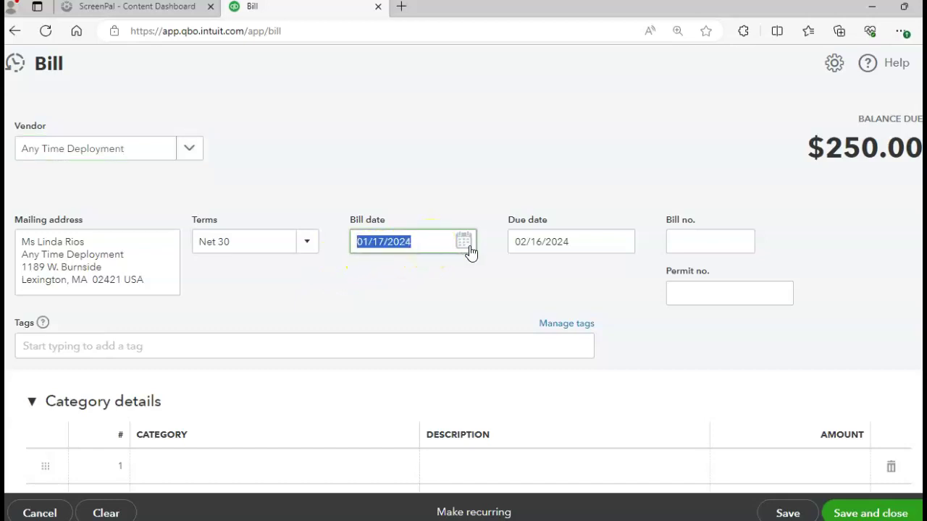
pyautogui.click(467, 248)
pyautogui.click(454, 367)
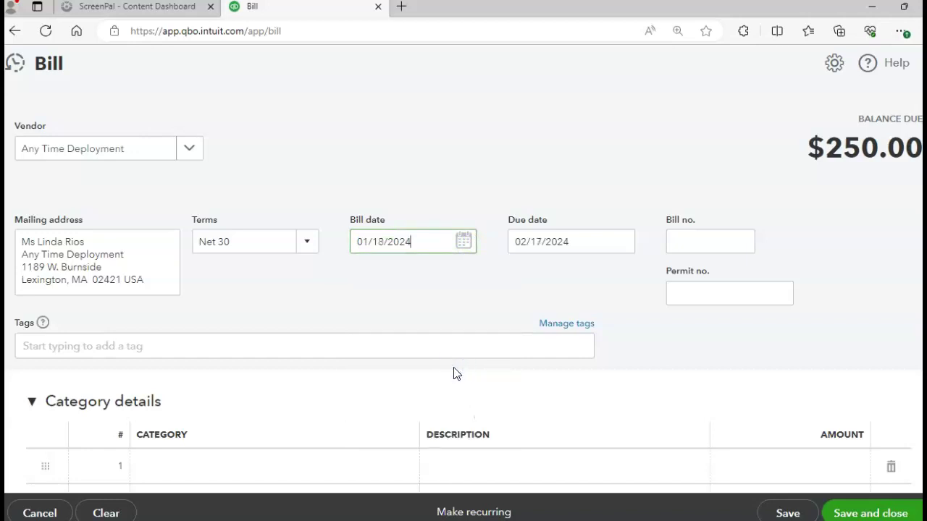
pyautogui.click(682, 246)
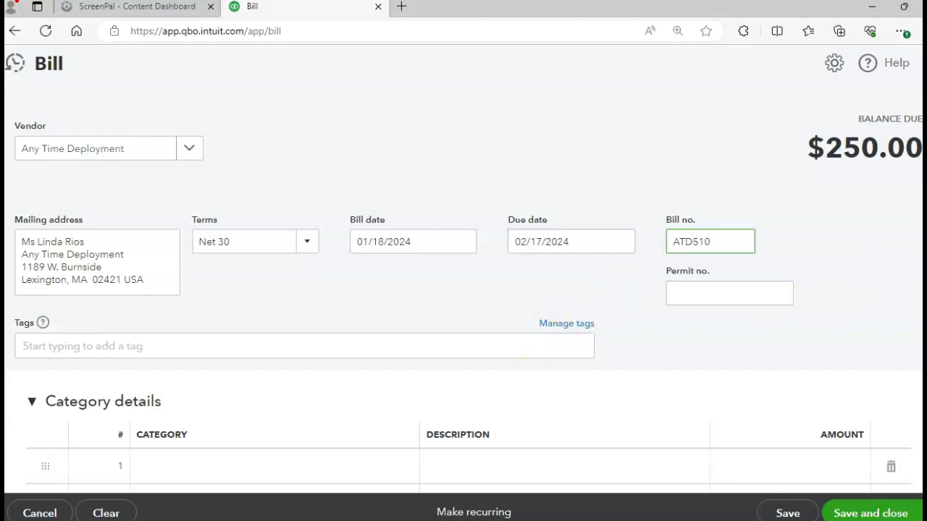
# Step: Set the quantity of the Network Products line in the item details to 20
pyautogui.scroll(-3, 463, 290)
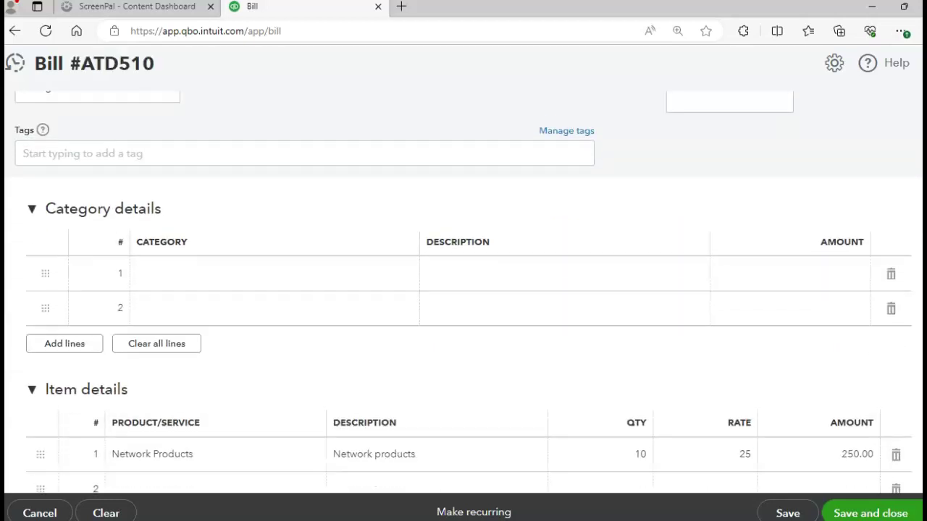
pyautogui.scroll(-1, 464, 289)
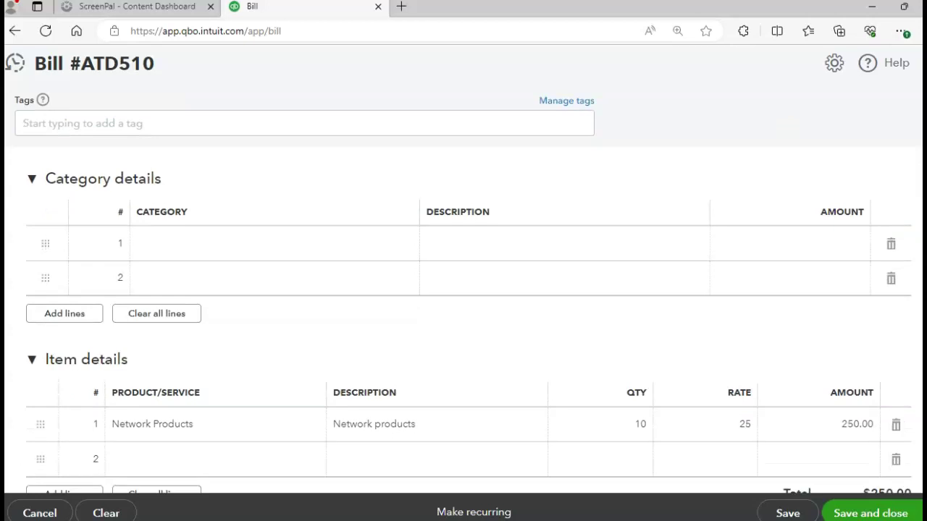
pyautogui.scroll(-3, 463, 290)
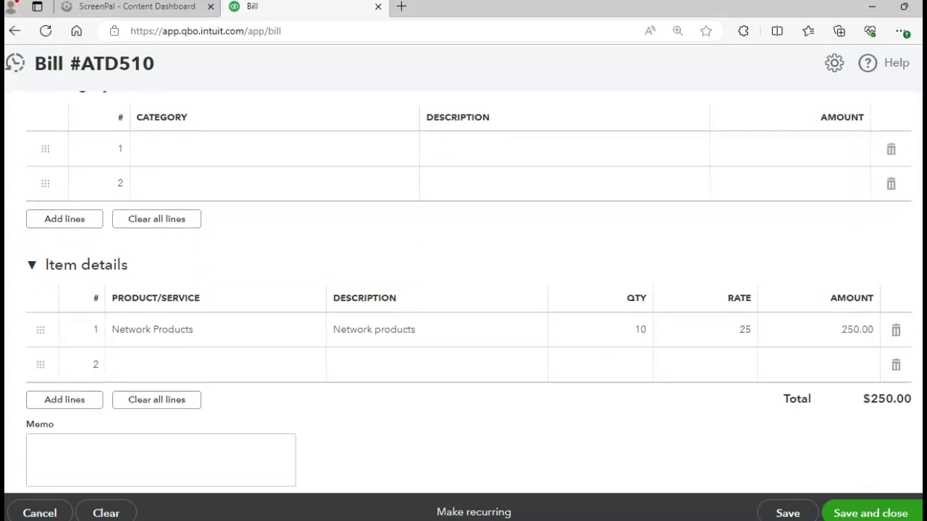
pyautogui.scroll(1, 464, 289)
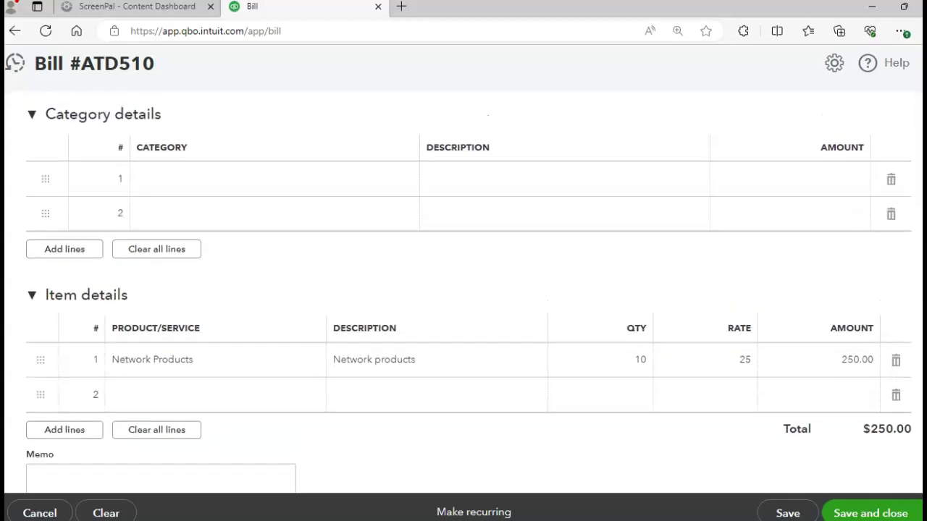
pyautogui.scroll(-2, 463, 290)
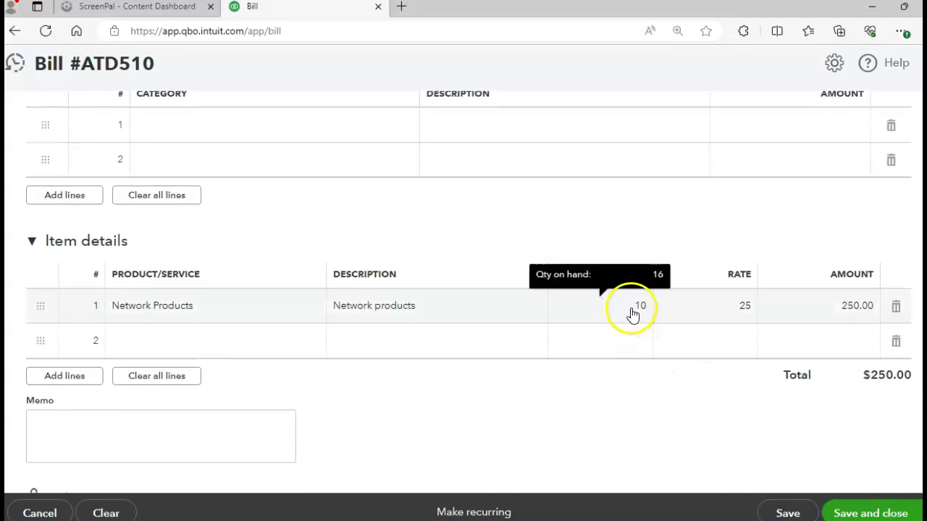
pyautogui.click(631, 307)
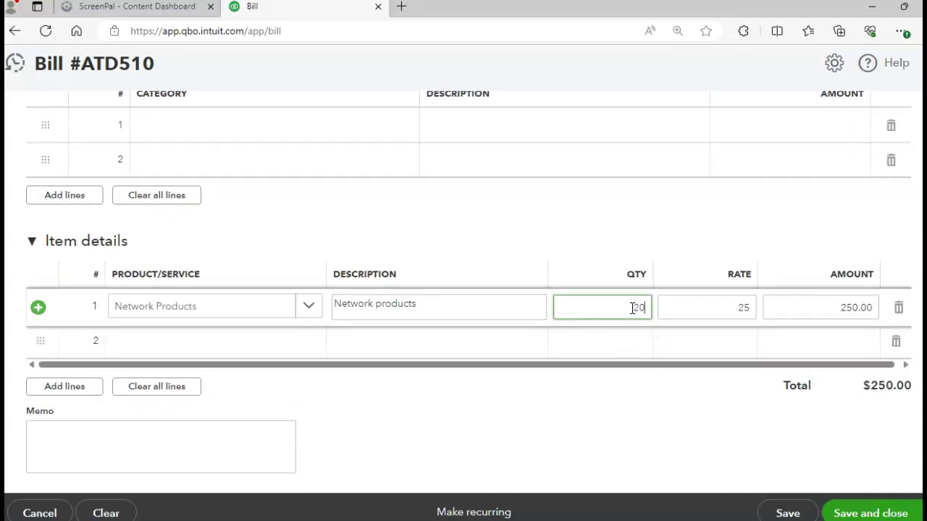
pyautogui.write('20')
pyautogui.press('Tab')
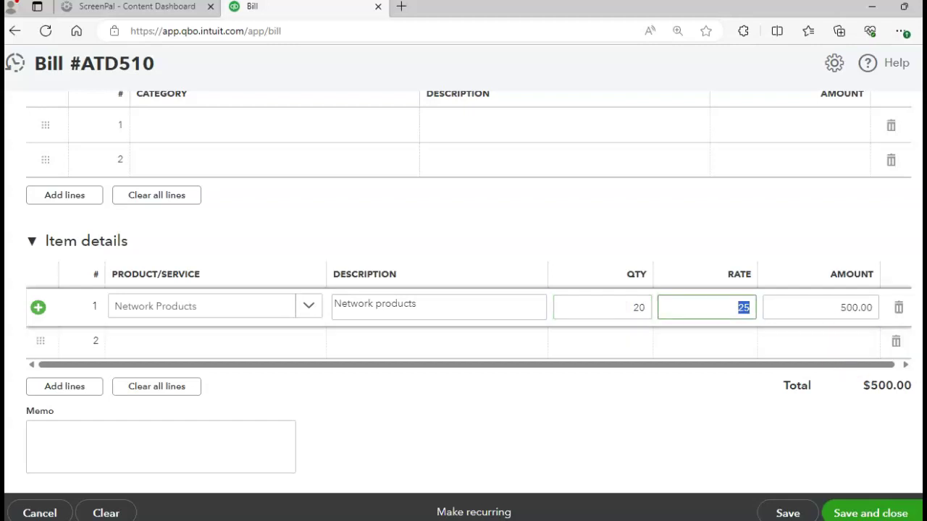
# Step: Review the Any Time Deployment bill, save it and start another new bill
pyautogui.scroll(3, 464, 289)
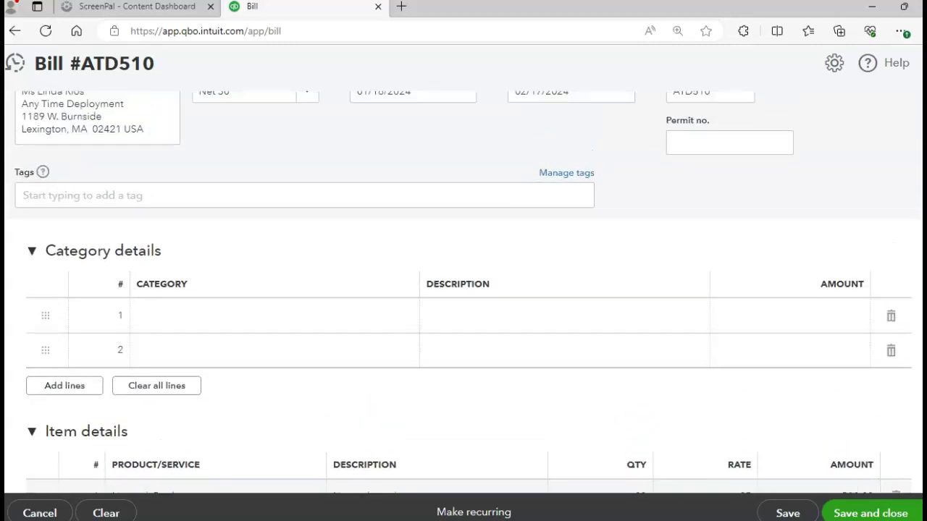
pyautogui.scroll(1, 463, 290)
pyautogui.scroll(1, 463, 290)
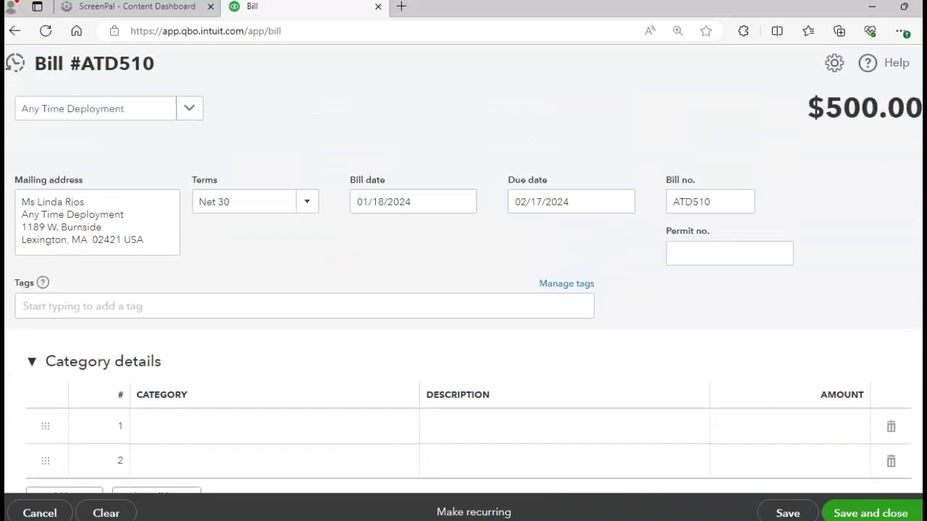
pyautogui.scroll(-3, 463, 290)
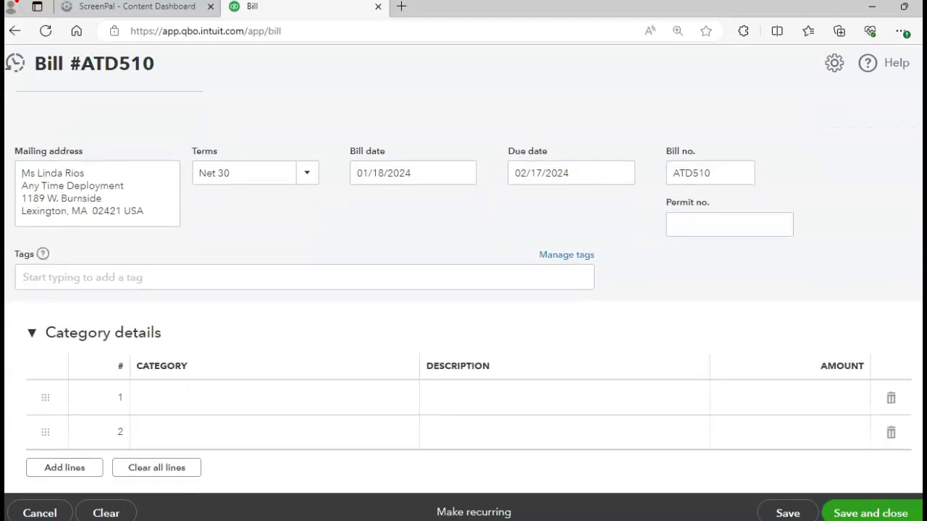
pyautogui.scroll(-4, 463, 290)
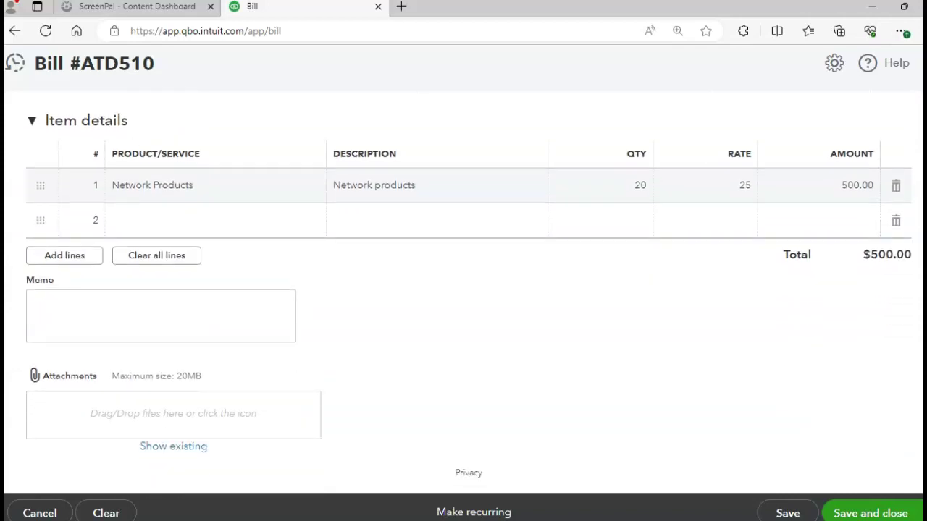
pyautogui.click(916, 513)
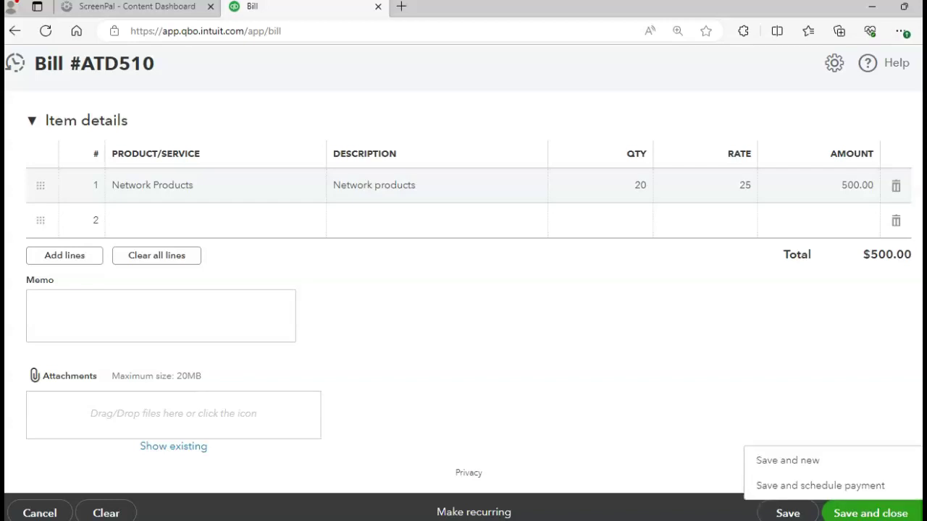
pyautogui.click(788, 461)
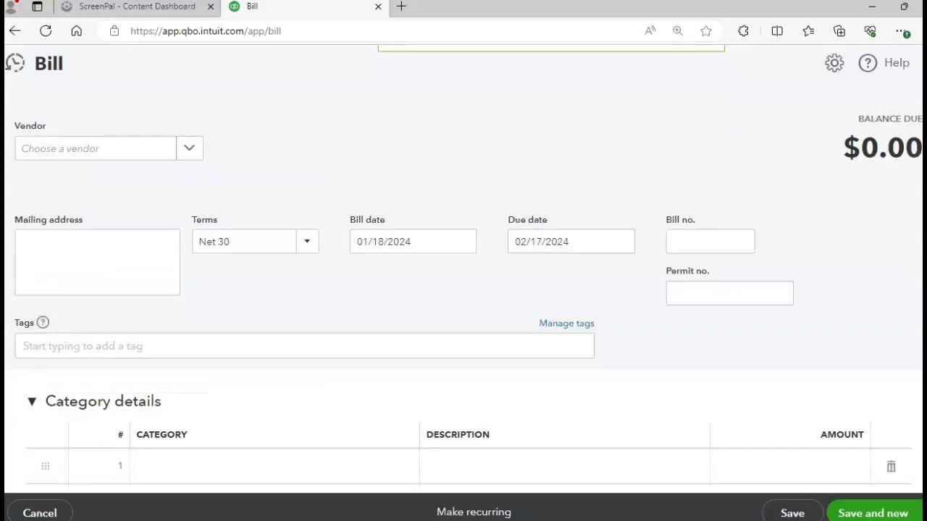
# Step: Fill in the blank bill's header with vendor CloudZ Channel, bill date 01/19/2024 and bill number CZ333
pyautogui.click(189, 149)
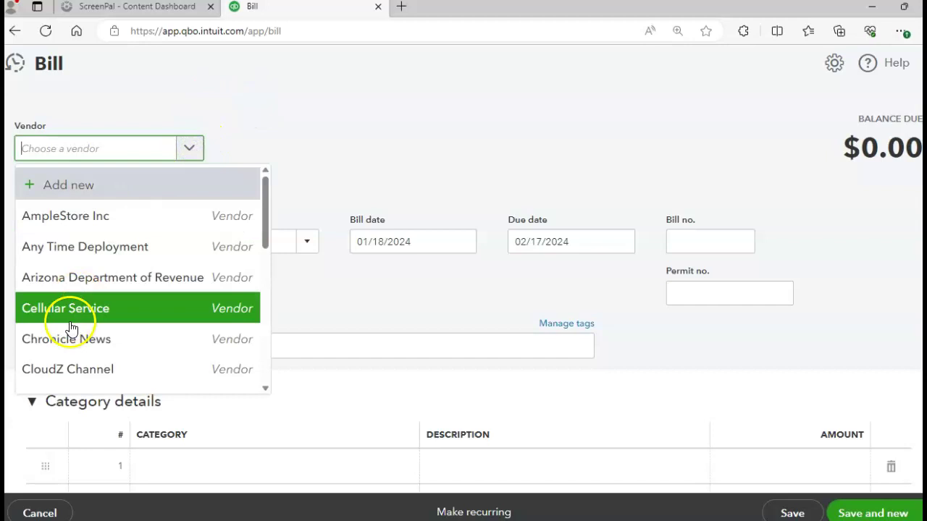
pyautogui.click(55, 372)
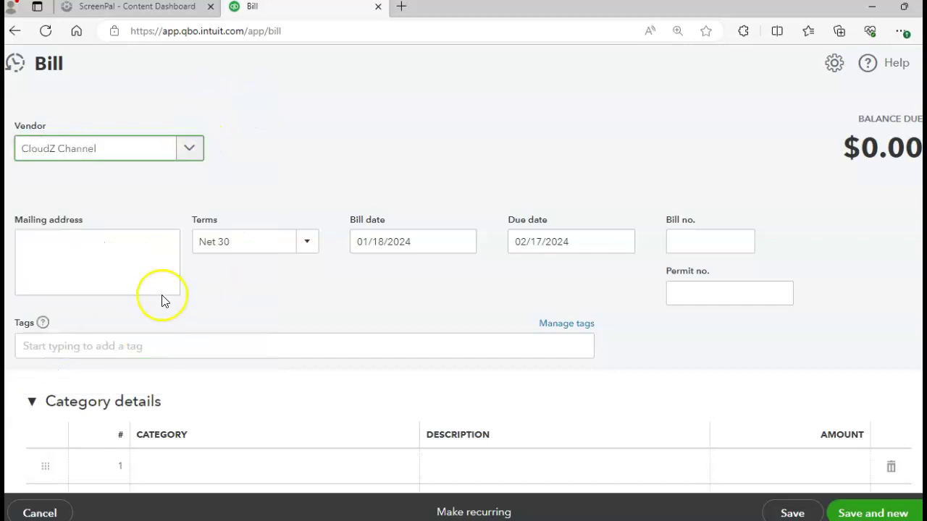
pyautogui.click(437, 244)
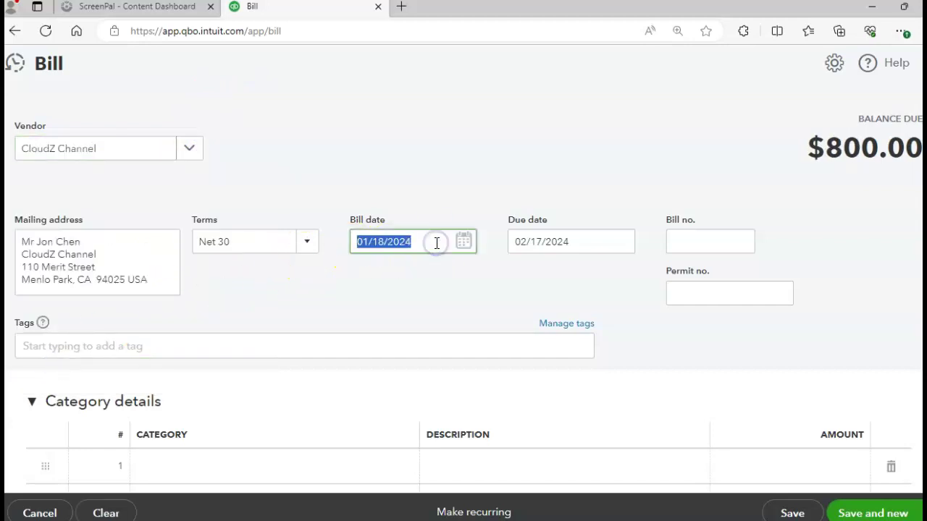
pyautogui.click(463, 242)
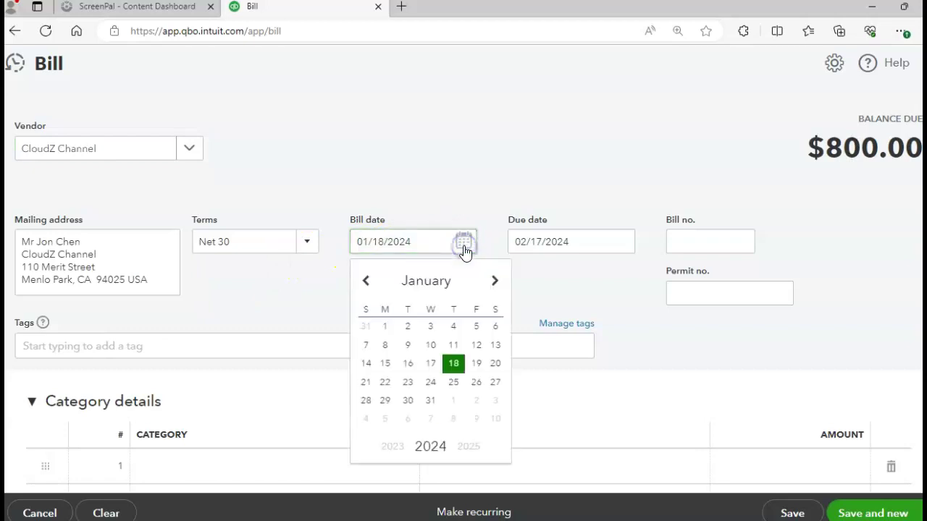
pyautogui.click(477, 364)
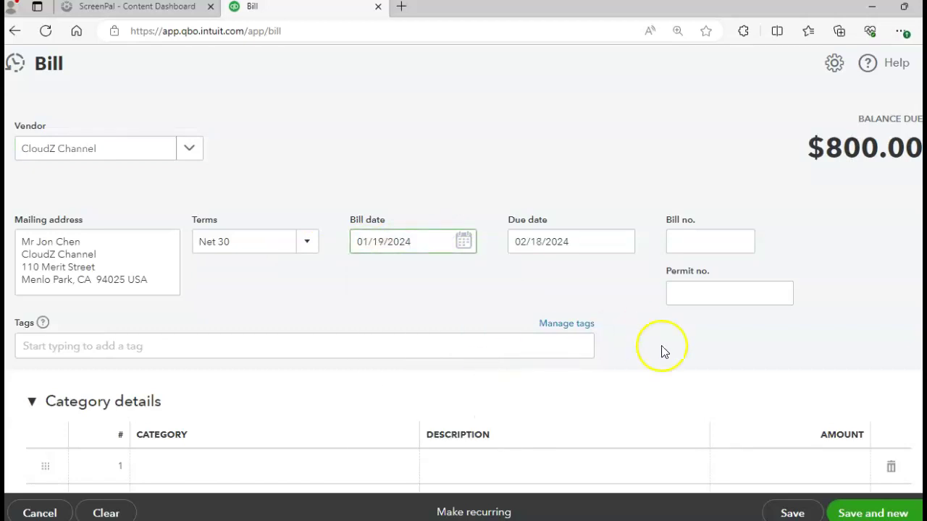
pyautogui.click(708, 244)
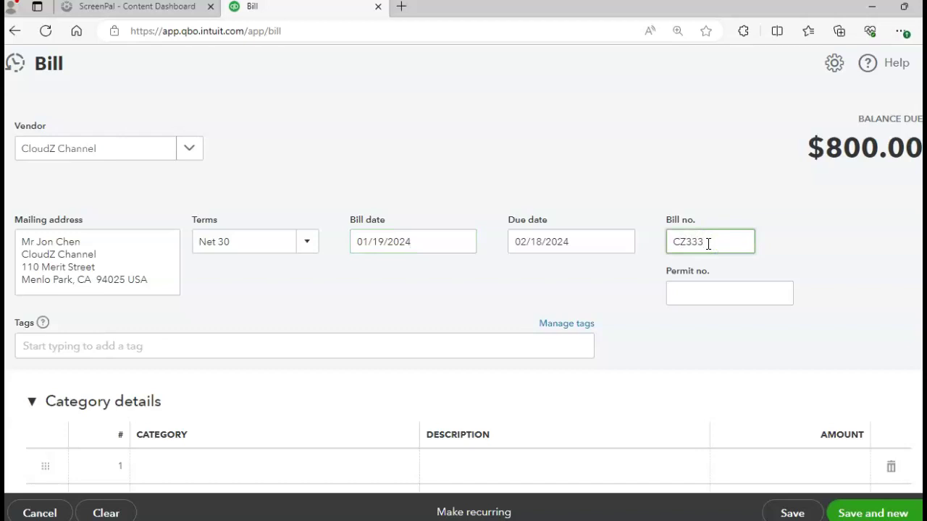
pyautogui.press('Tab')
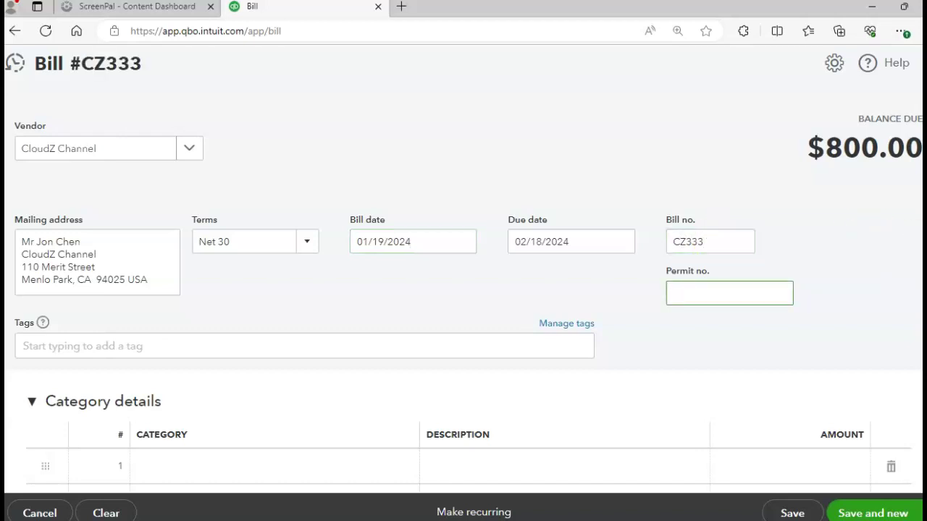
# Step: Review the CloudZ Channel bill's item details, save the bill and start another new bill
pyautogui.scroll(-2, 464, 290)
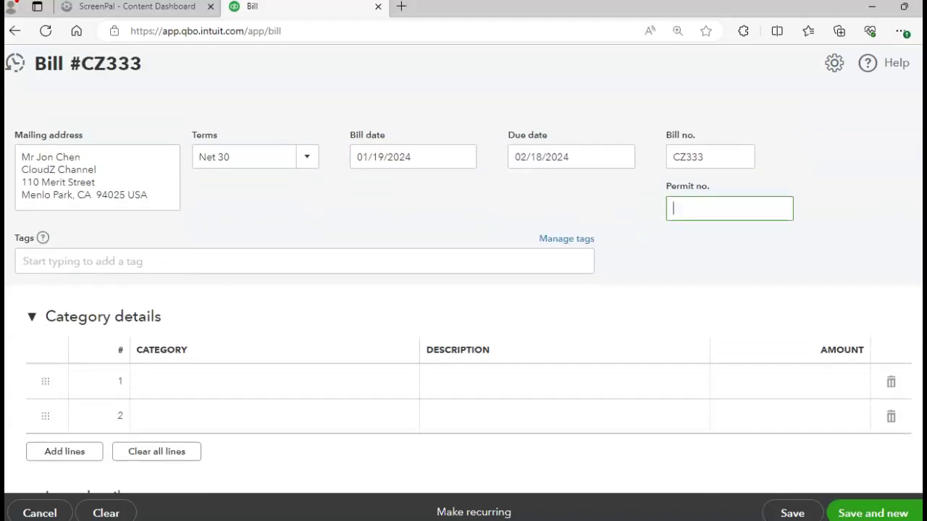
pyautogui.scroll(-2, 463, 290)
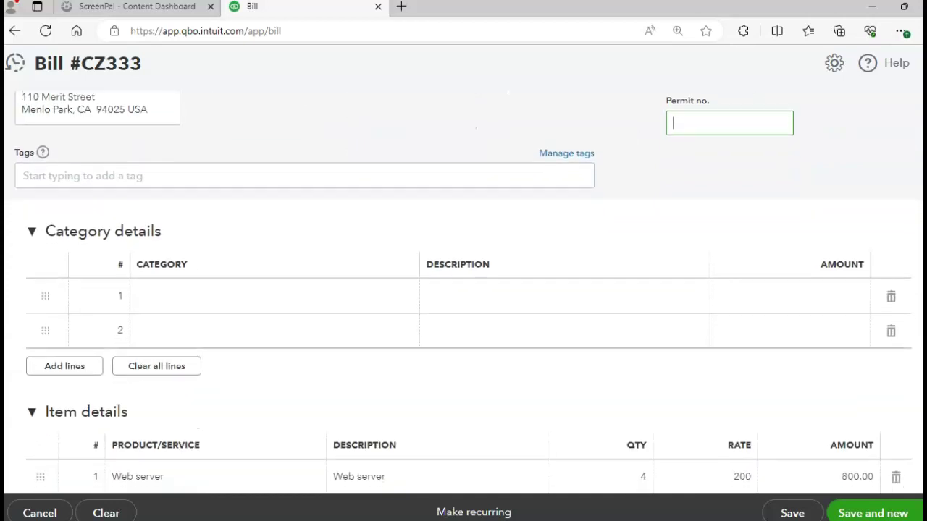
pyautogui.scroll(-1, 463, 289)
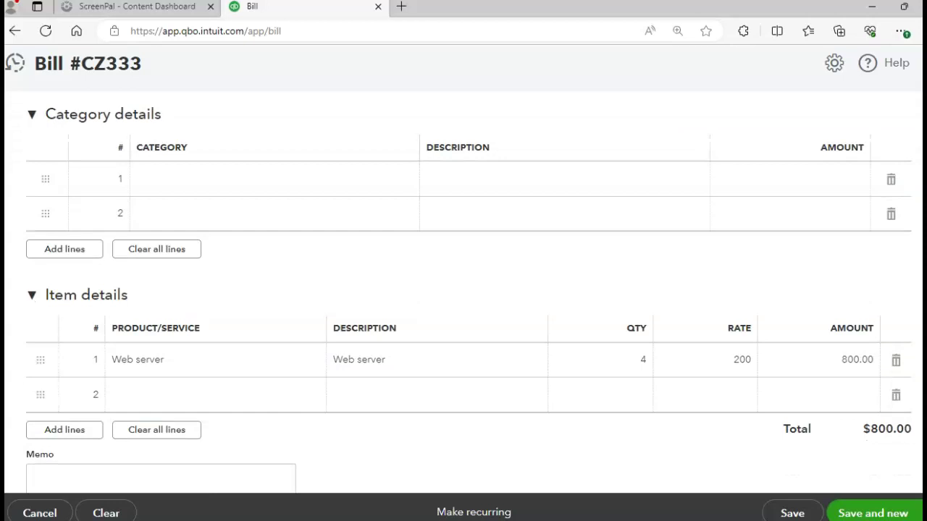
pyautogui.scroll(-2, 464, 290)
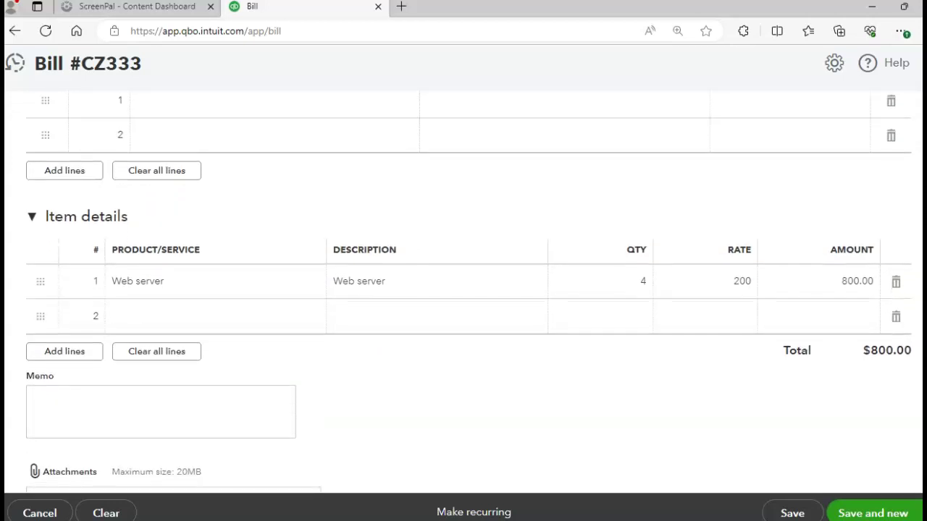
pyautogui.scroll(-1, 463, 289)
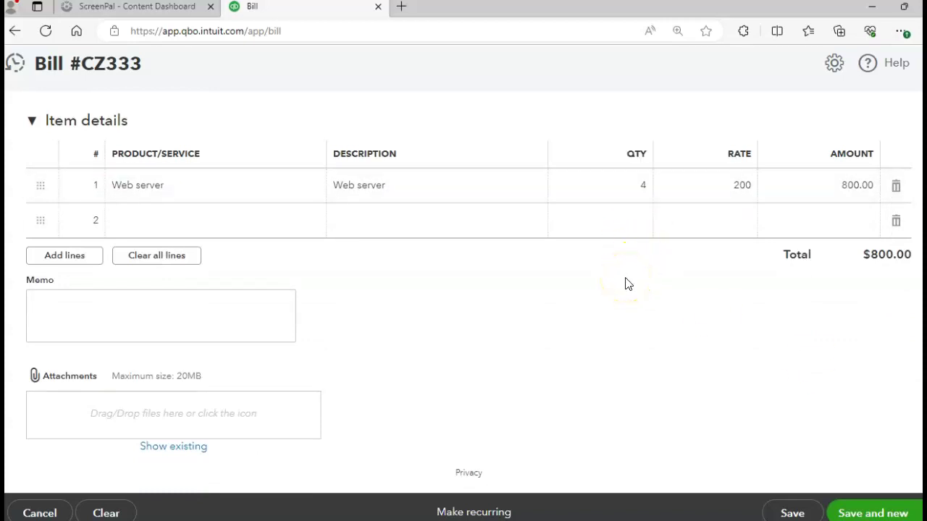
pyautogui.click(849, 512)
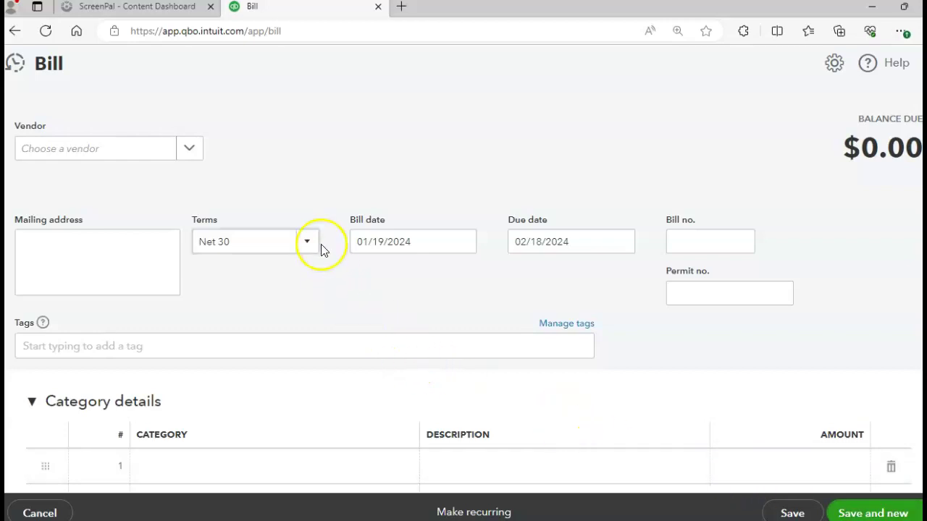
# Step: Choose Conf/Call as the vendor of the new bill, dismissing the advertisement pop-up
pyautogui.click(187, 150)
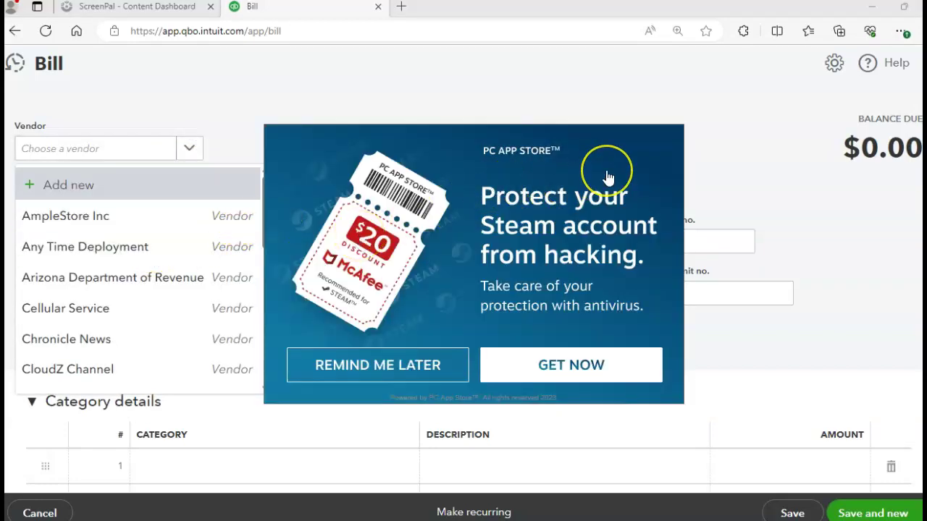
pyautogui.click(673, 145)
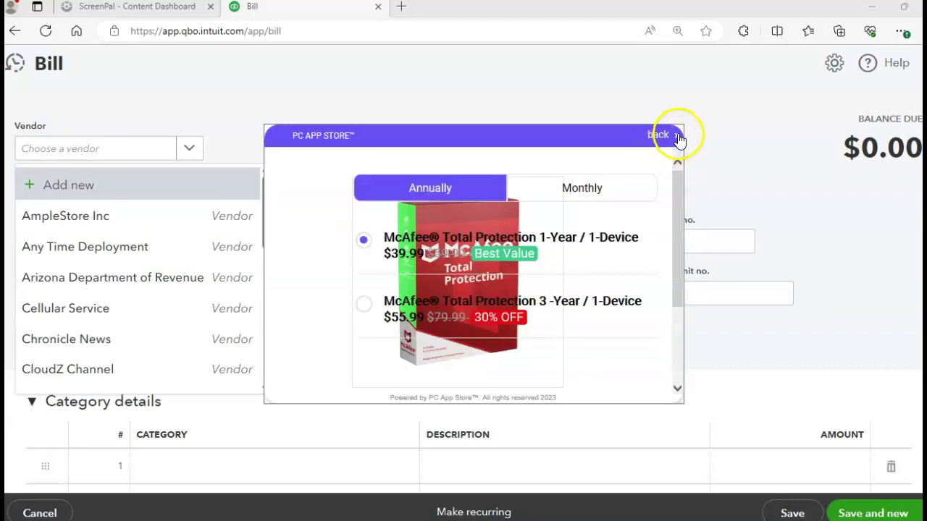
pyautogui.click(676, 136)
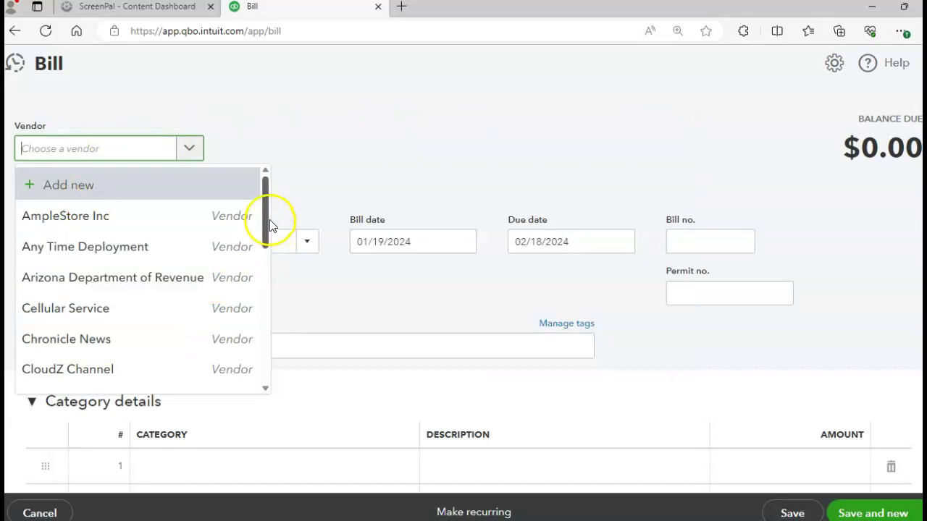
pyautogui.click(263, 246)
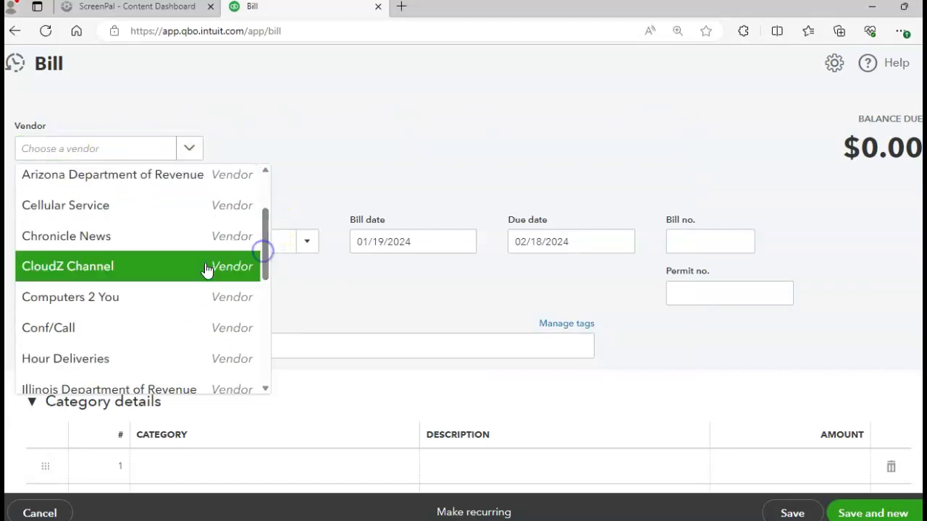
pyautogui.click(63, 326)
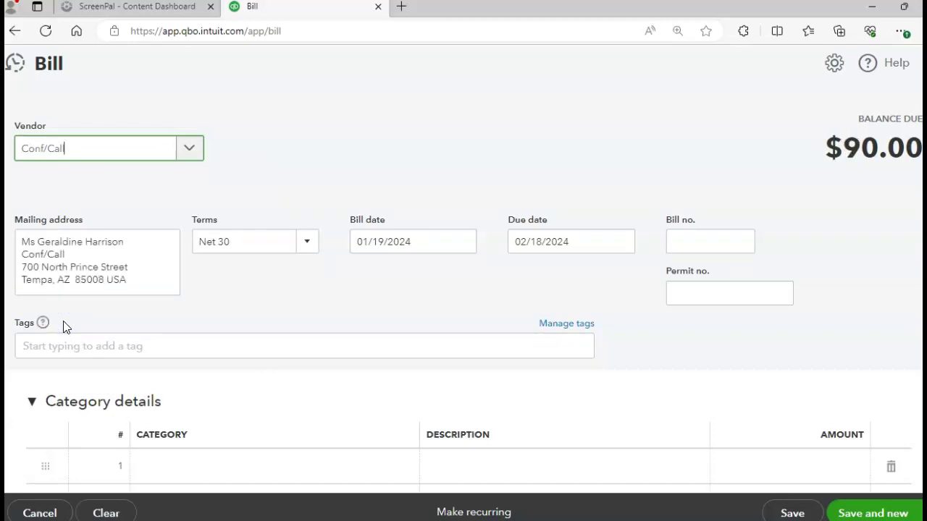
# Step: Set the Conf/Call bill's date to 01/23/2024 and enter 246CC as the bill number
pyautogui.click(82, 285)
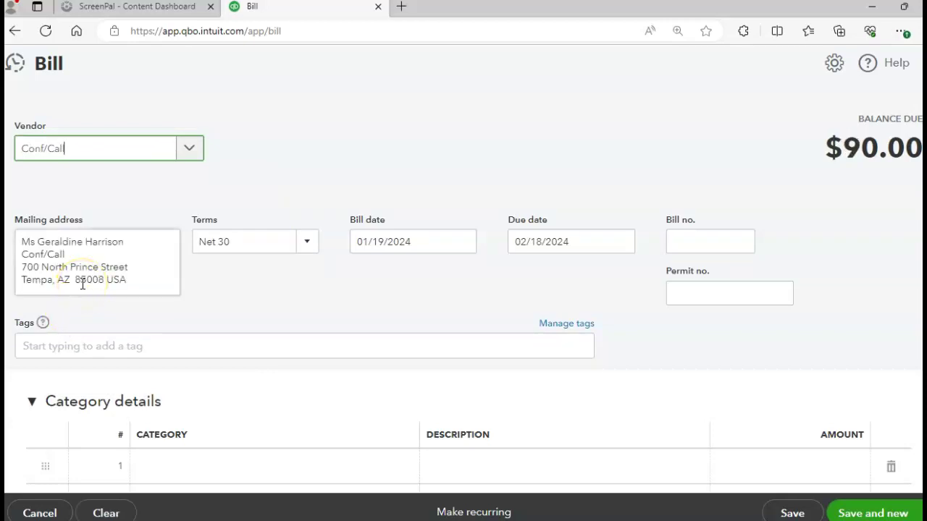
pyautogui.click(419, 245)
pyautogui.click(464, 240)
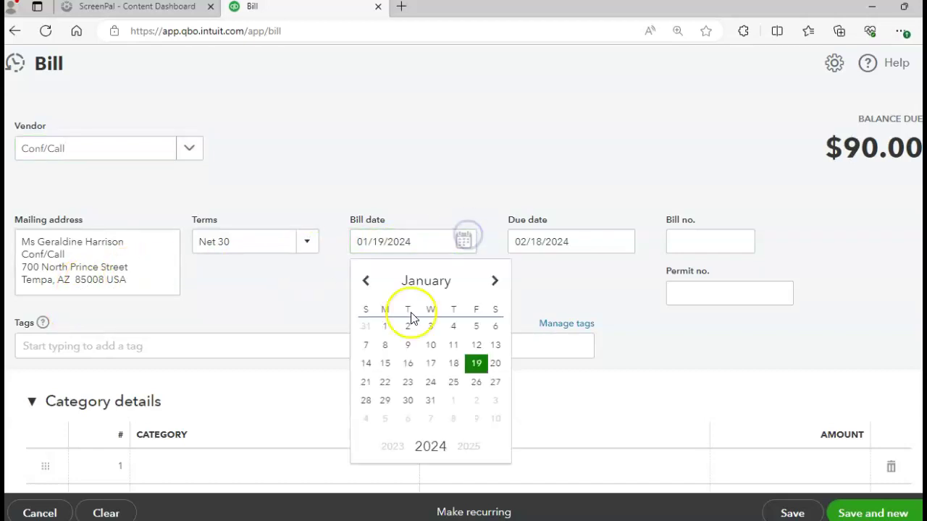
pyautogui.click(408, 383)
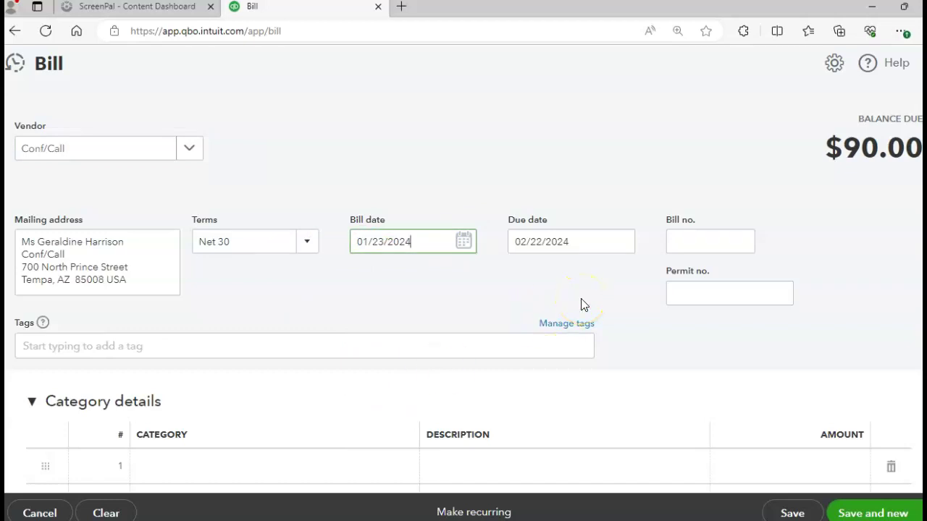
pyautogui.click(693, 244)
pyautogui.write('246CC')
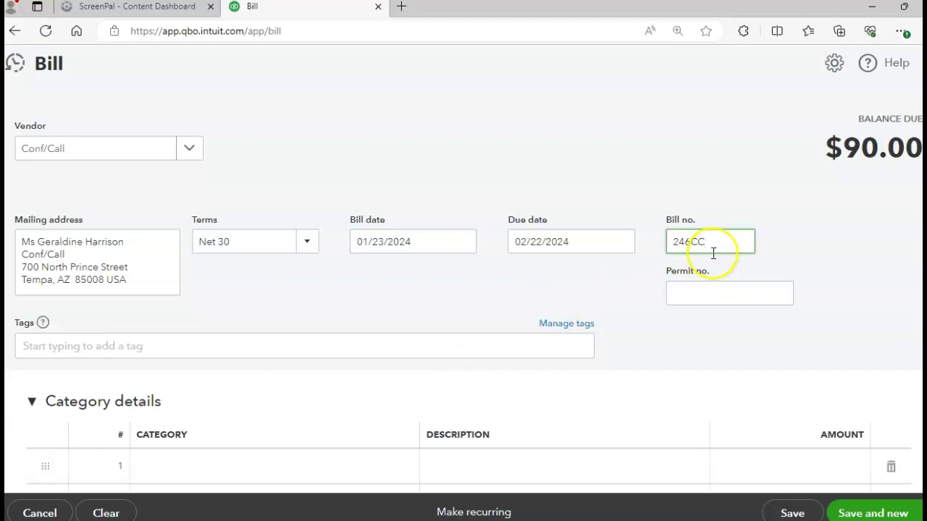
pyautogui.press('Tab')
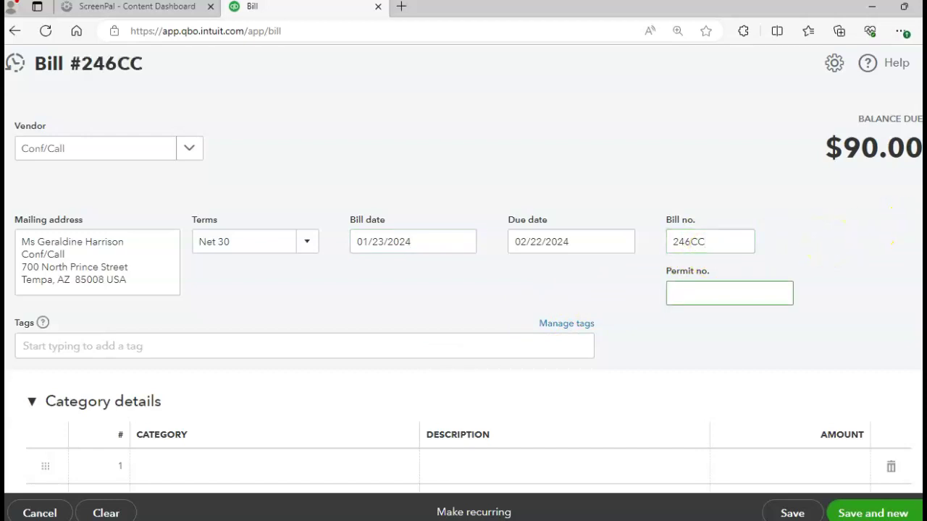
# Step: Set the quantity of the Webinars line in the item details to 6, and save and close the bill
pyautogui.scroll(-3, 464, 290)
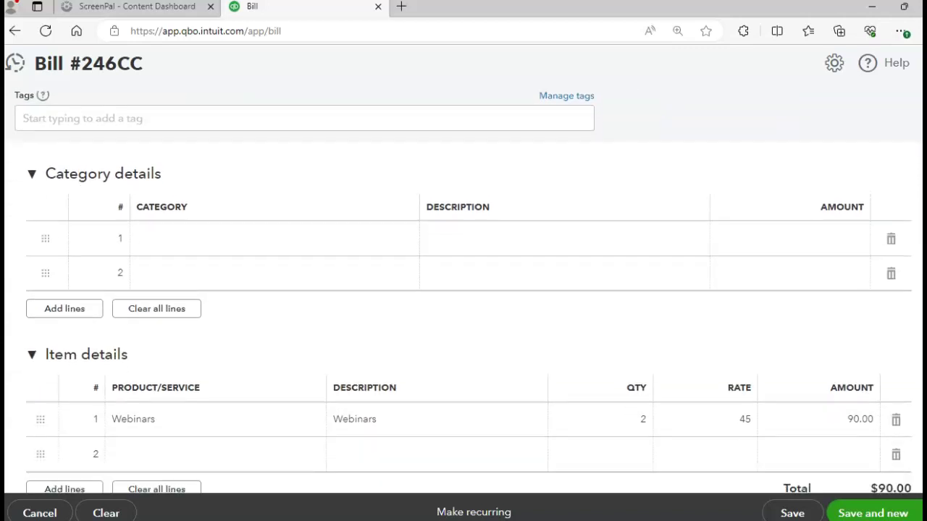
pyautogui.scroll(-2, 645, 327)
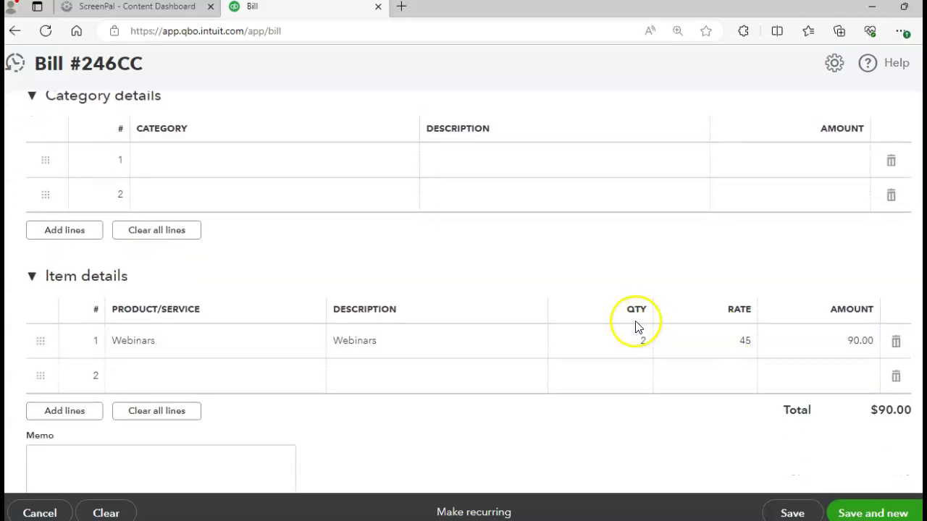
pyautogui.click(632, 342)
pyautogui.click(631, 345)
pyautogui.write('6')
pyautogui.press('Tab')
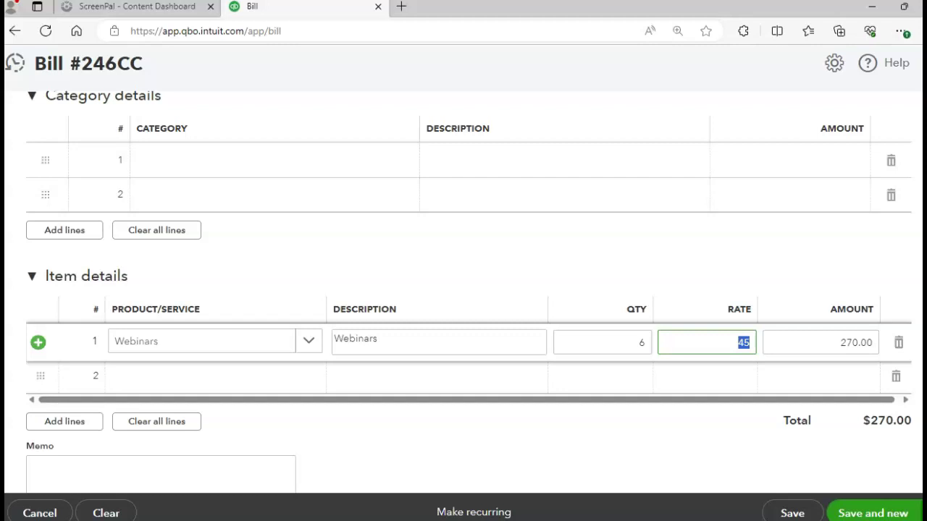
pyautogui.click(920, 513)
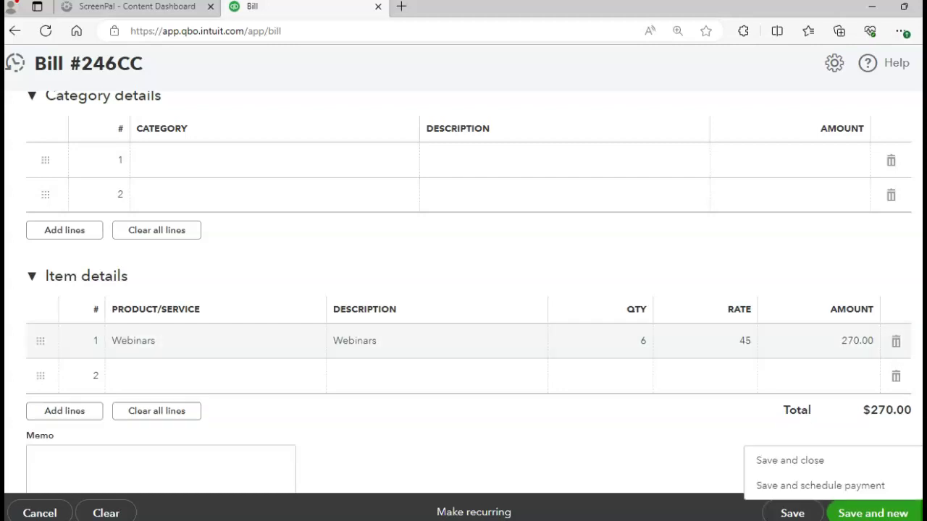
pyautogui.click(801, 463)
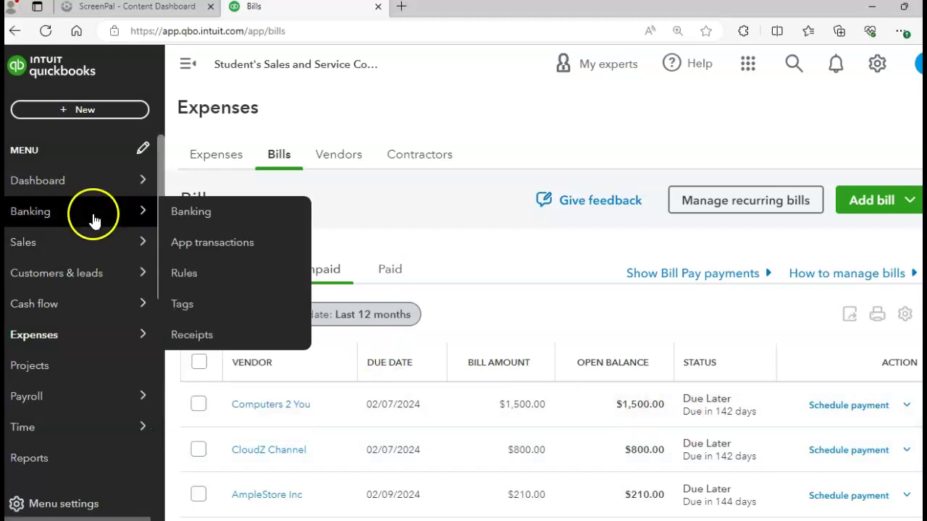
# Step: Create a new invoice and choose eBiz as its customer
pyautogui.click(79, 112)
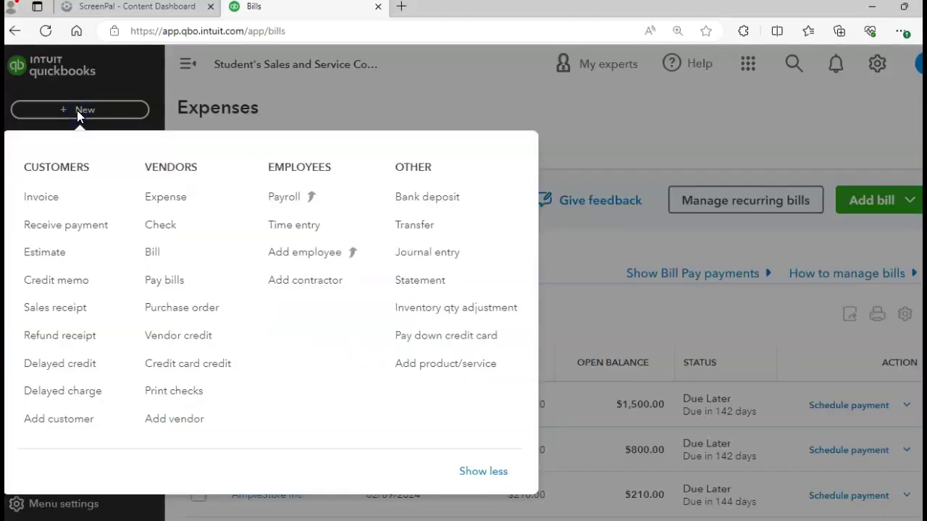
pyautogui.click(45, 200)
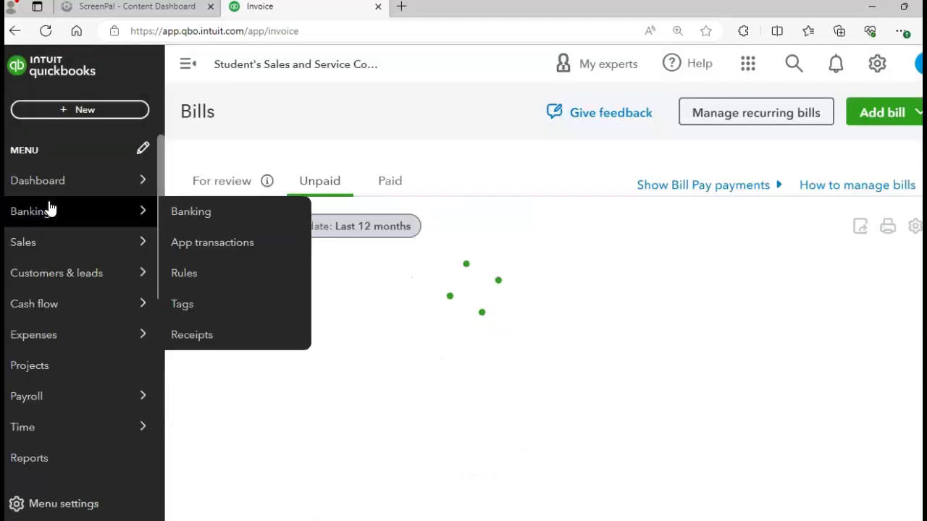
pyautogui.moveTo(51, 209)
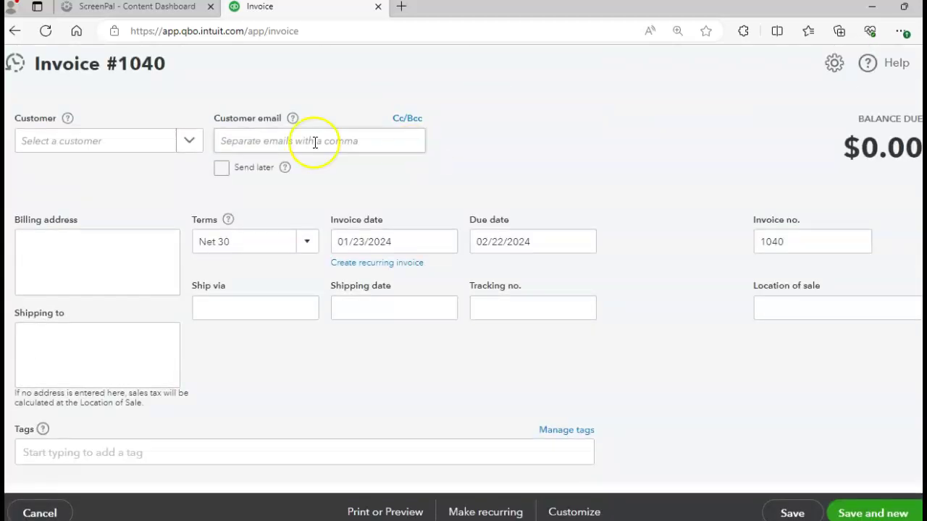
pyautogui.click(188, 140)
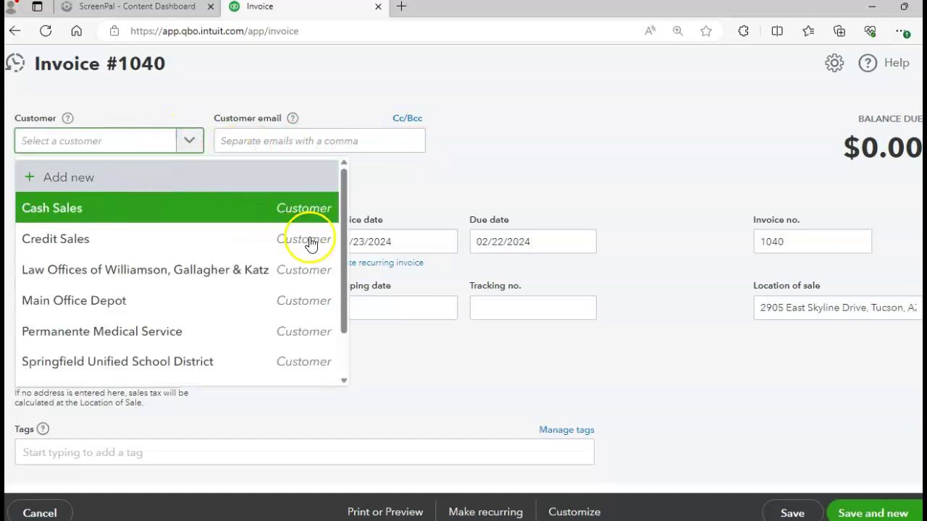
pyautogui.moveTo(341, 259); pyautogui.dragTo(328, 320)
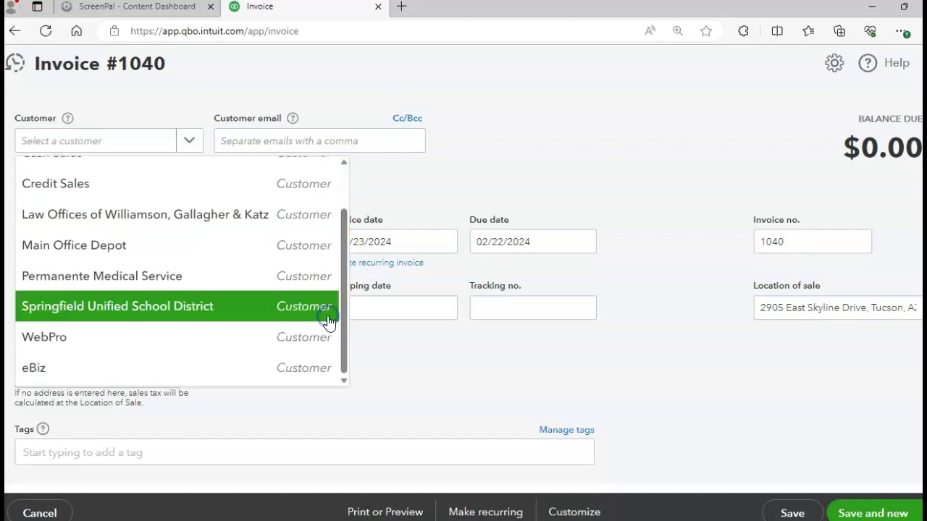
pyautogui.click(38, 370)
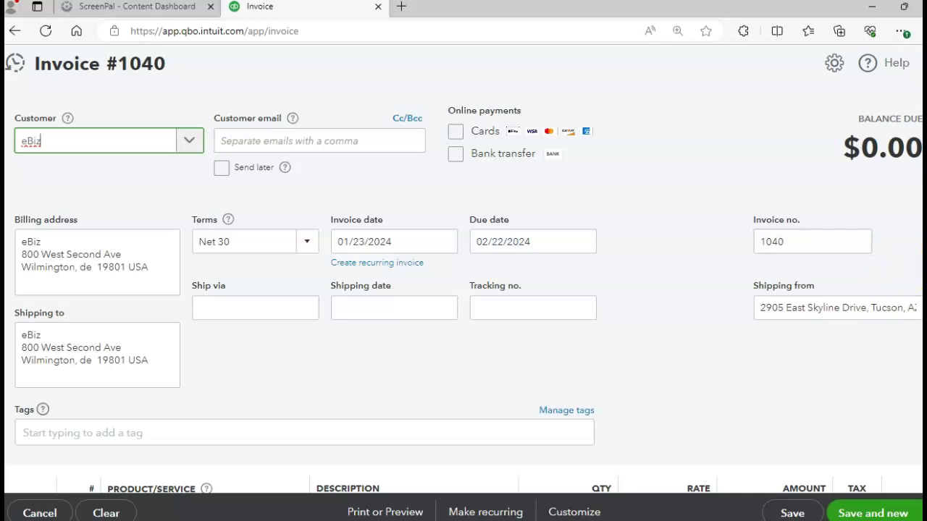
# Step: Add Data Storage with quantity 6 to the first line of the eBiz invoice, save it and start another invoice
pyautogui.scroll(-5, 463, 289)
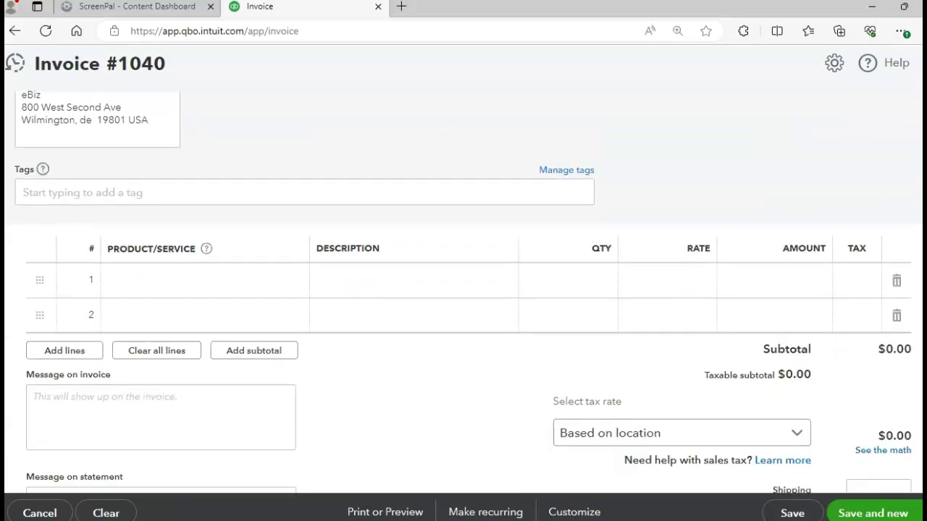
pyautogui.scroll(-1, 464, 290)
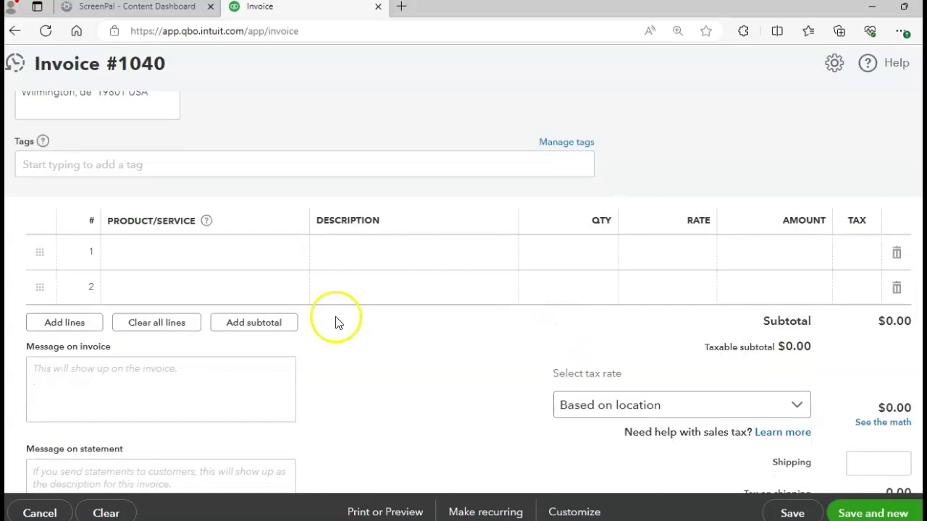
pyautogui.click(175, 255)
pyautogui.click(293, 254)
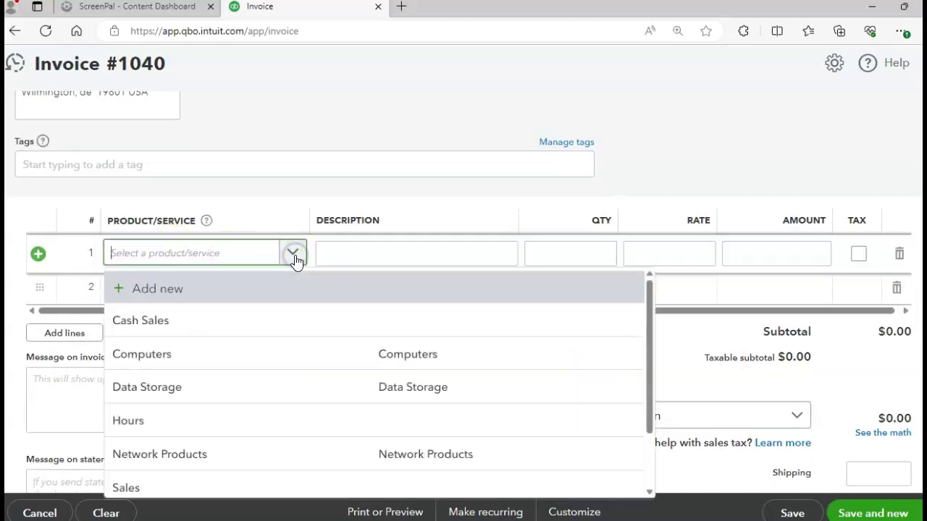
pyautogui.click(178, 385)
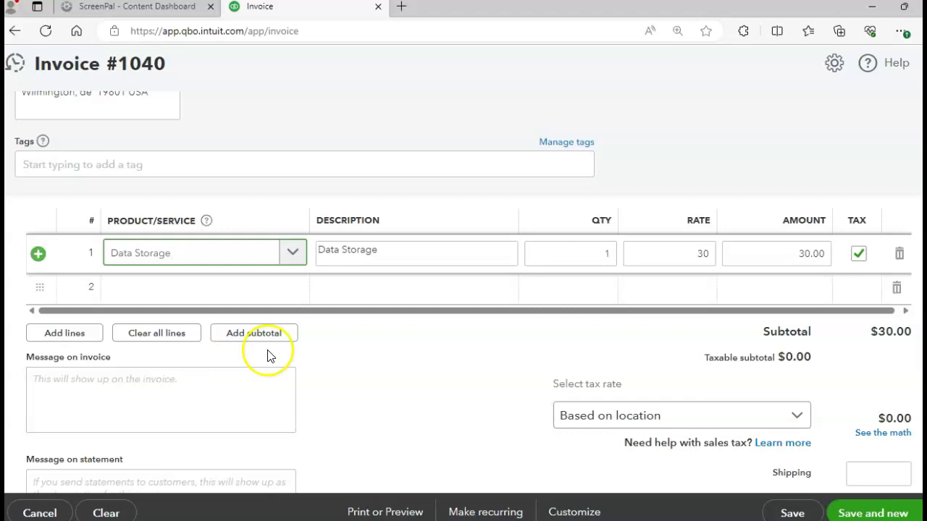
pyautogui.click(613, 259)
pyautogui.write('6')
pyautogui.click(627, 265)
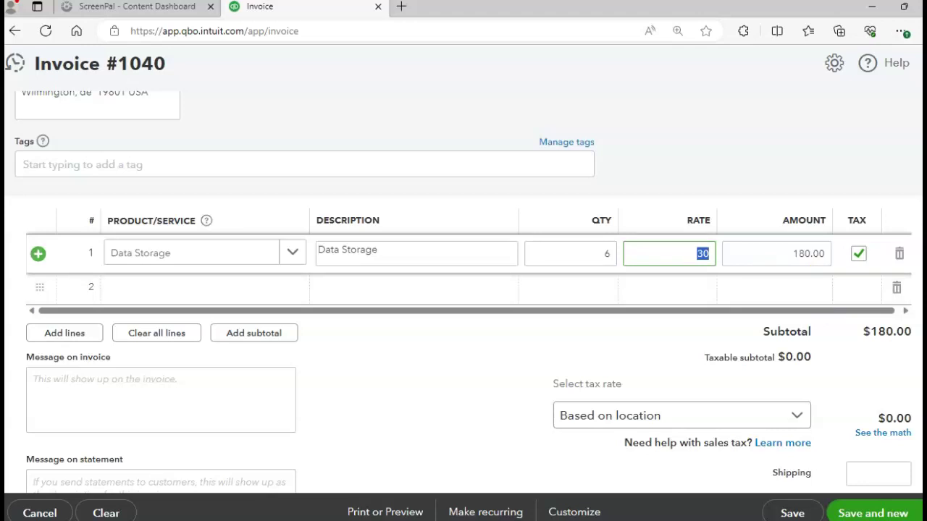
pyautogui.scroll(-3, 463, 290)
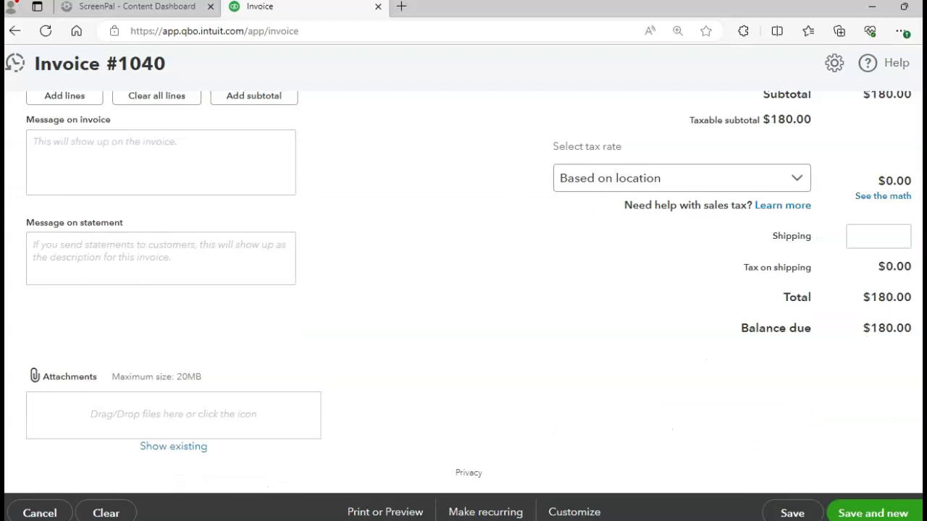
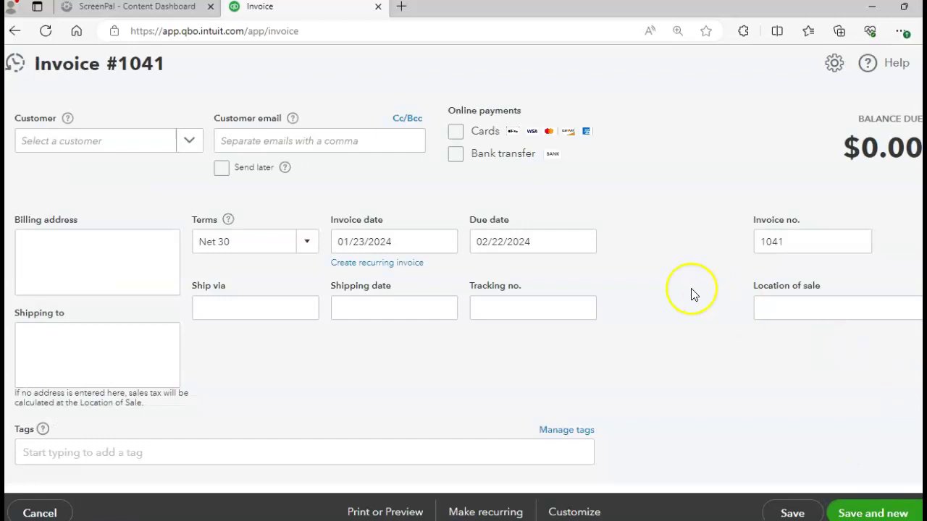
# Step: Choose Law Offices of Williamson, Gallagher & Katz as the invoice customer and add Network Products to the first line
pyautogui.click(189, 145)
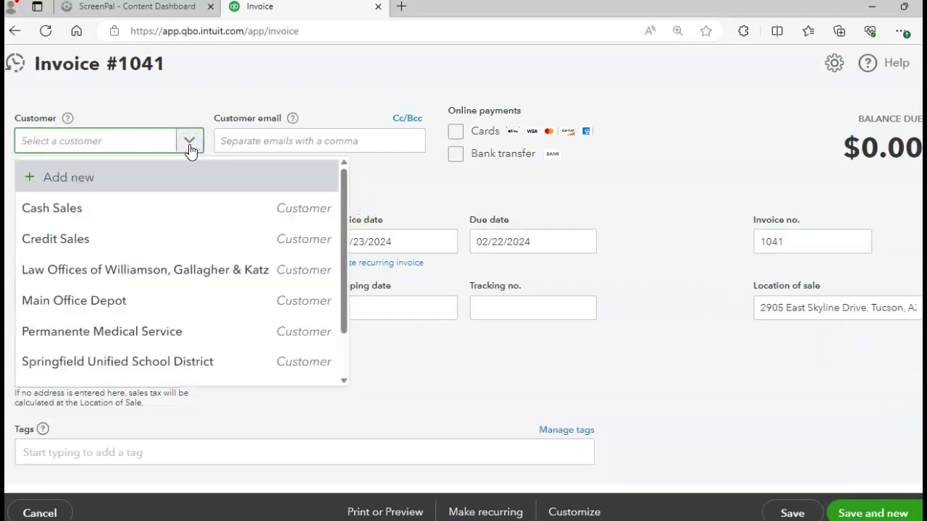
pyautogui.click(126, 267)
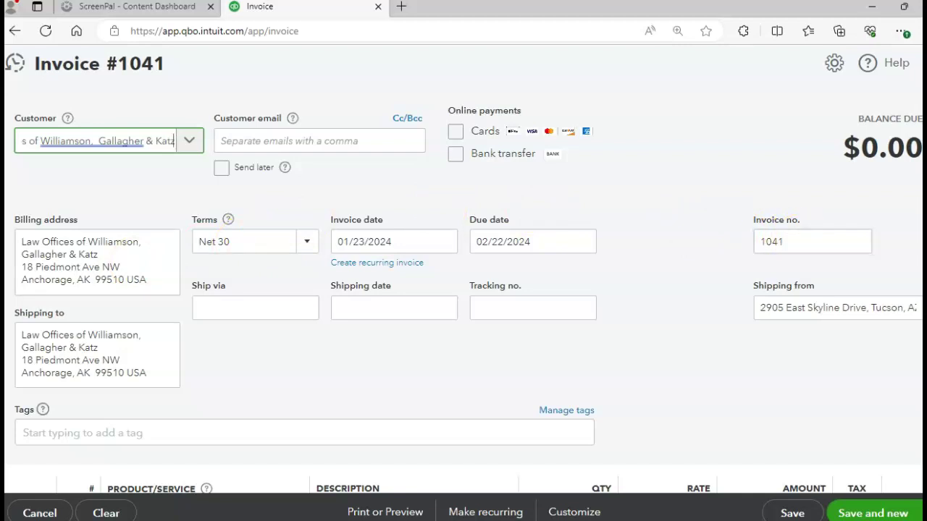
pyautogui.scroll(-4, 708, 349)
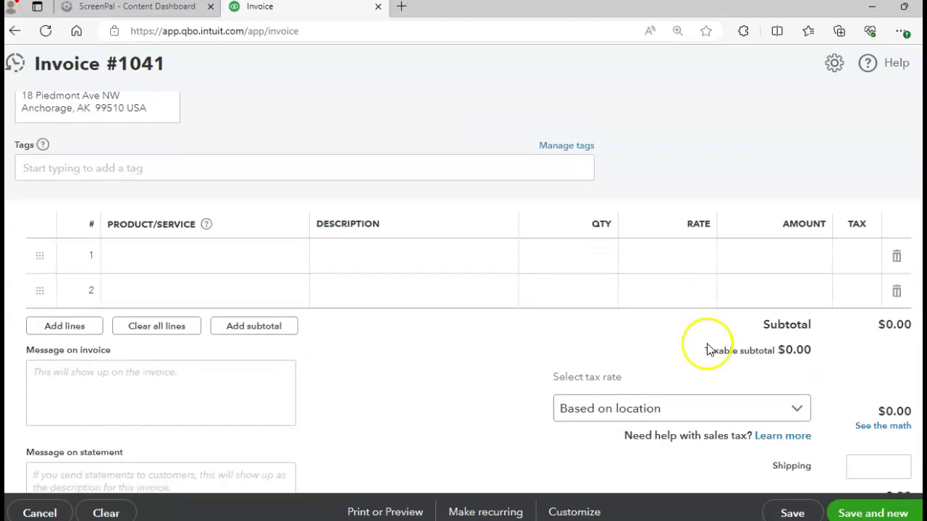
pyautogui.click(227, 265)
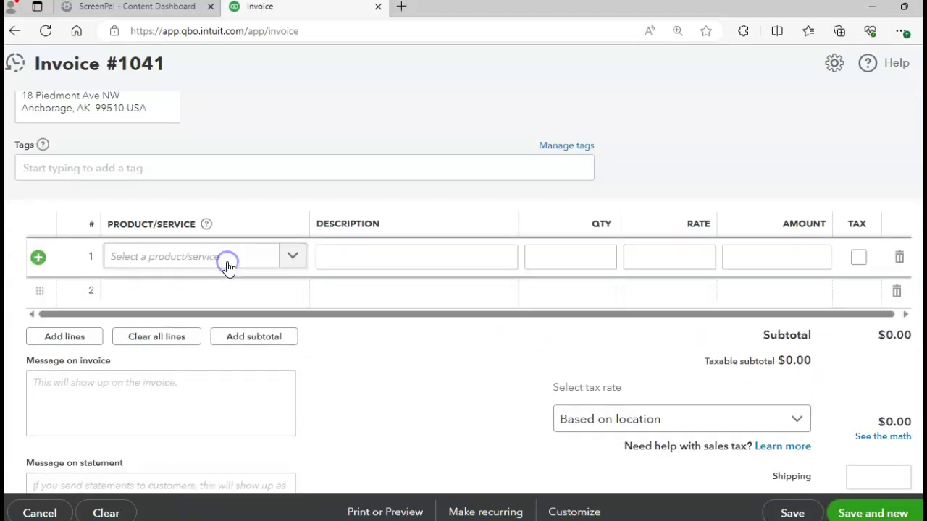
pyautogui.click(293, 258)
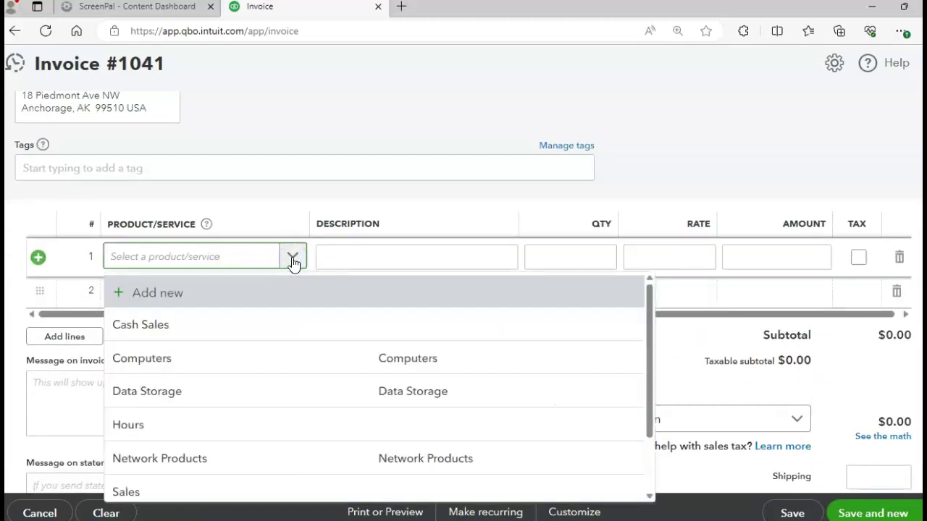
pyautogui.click(206, 457)
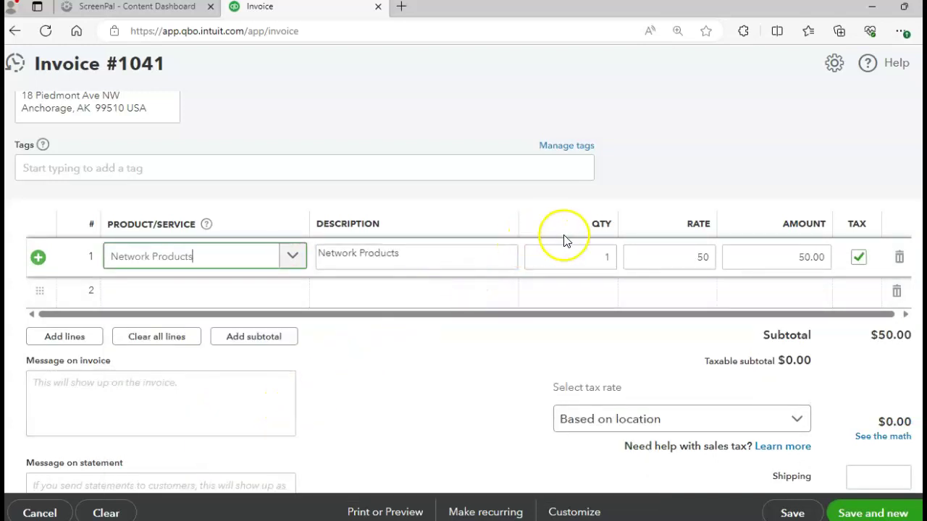
# Step: Set the quantity of the Network Products line to 6, save the invoice and start another one
pyautogui.moveTo(599, 255); pyautogui.dragTo(622, 256)
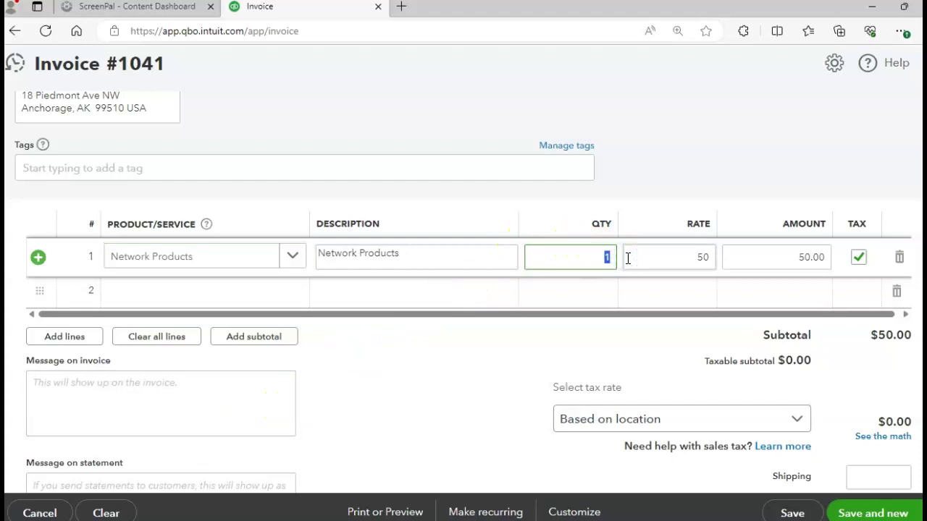
pyautogui.click(627, 258)
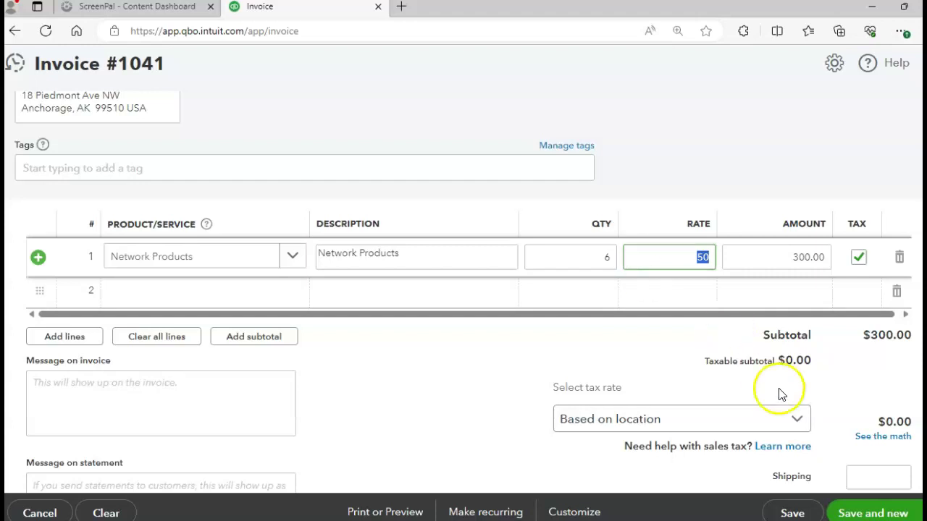
pyautogui.click(860, 514)
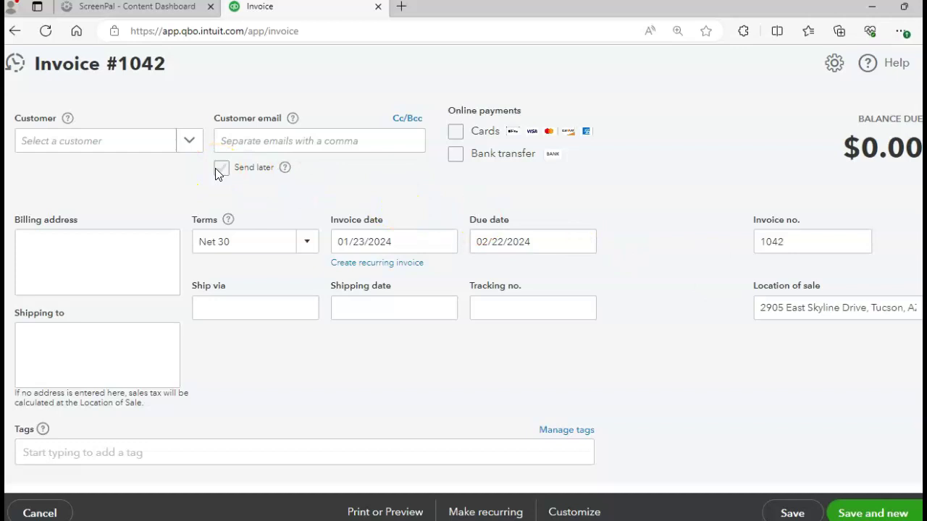
# Step: Choose Permanente Medical Service as the customer of the new invoice and add Webinars to the first line
pyautogui.click(190, 143)
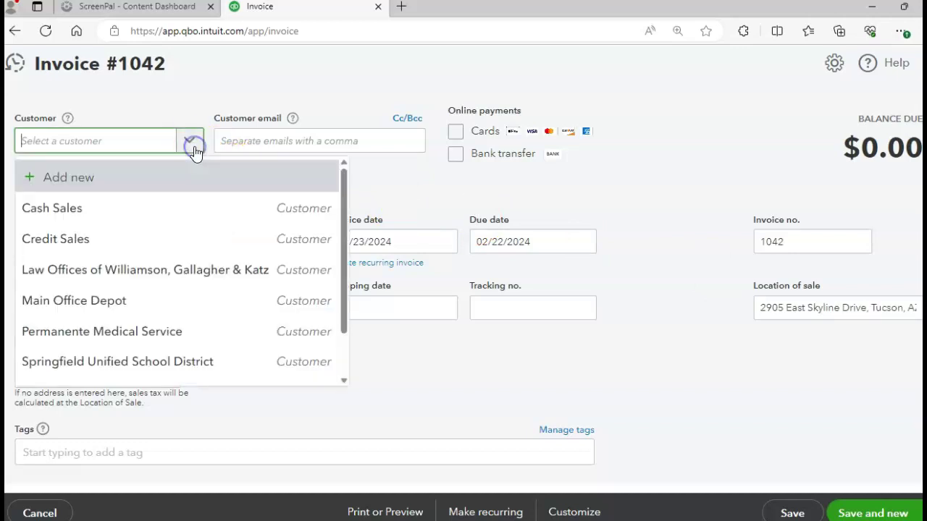
pyautogui.click(106, 329)
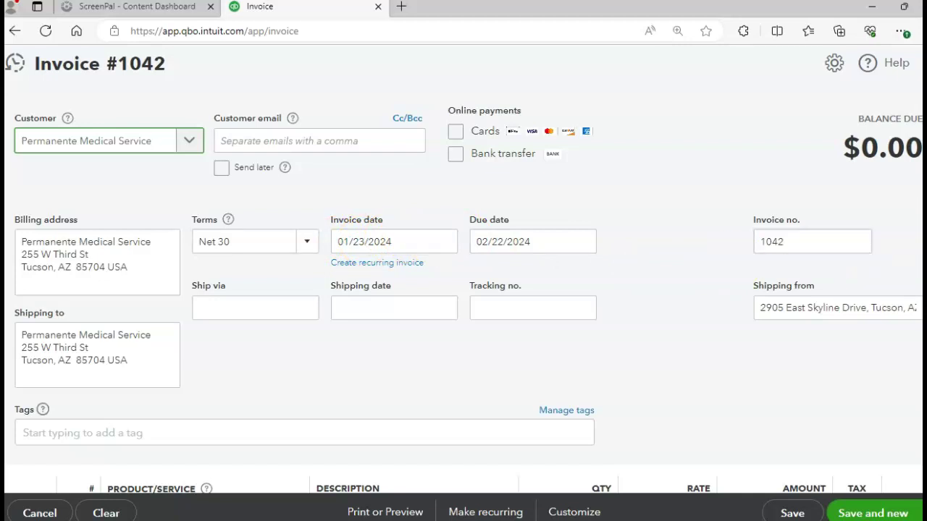
pyautogui.scroll(-5, 463, 290)
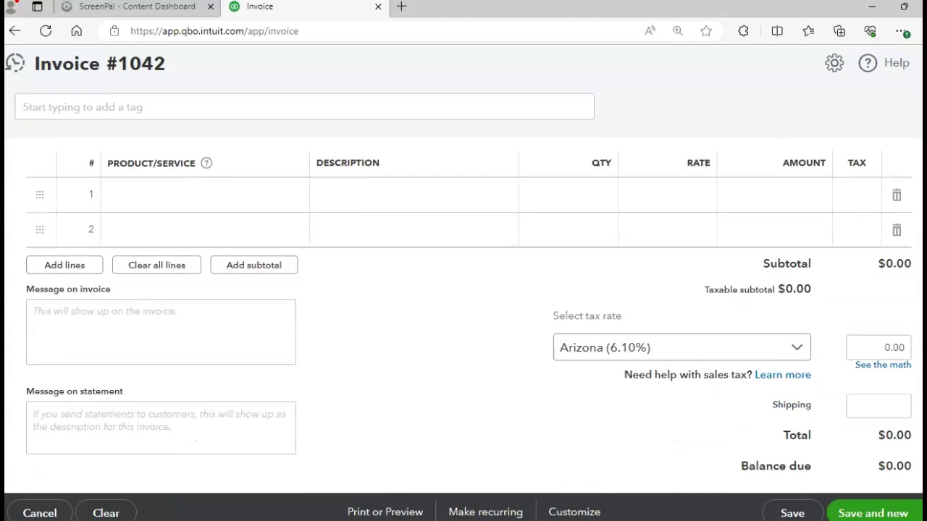
pyautogui.click(189, 195)
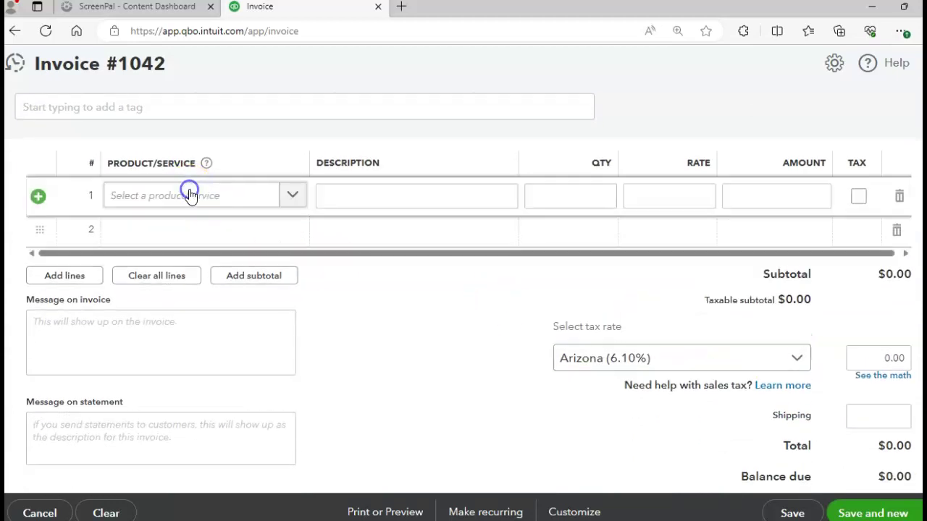
pyautogui.click(293, 197)
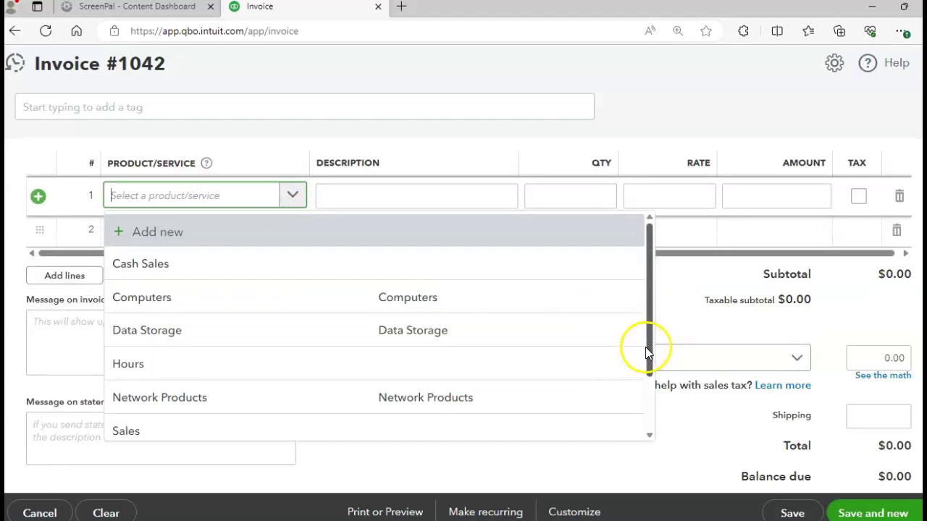
pyautogui.moveTo(648, 348); pyautogui.dragTo(644, 399)
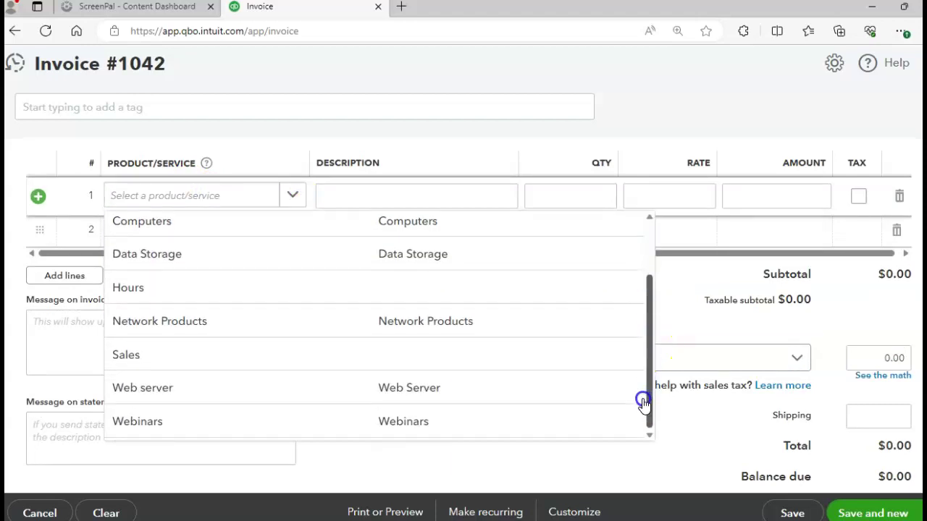
pyautogui.click(302, 423)
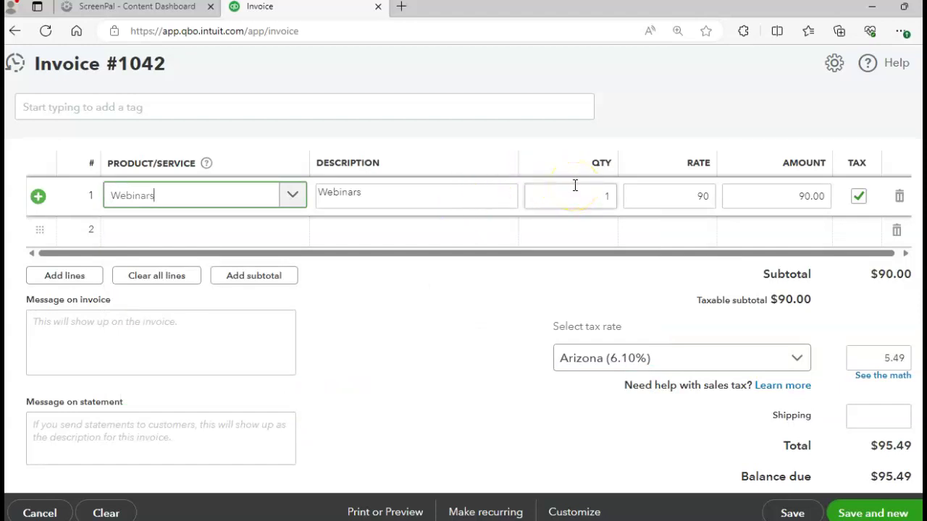
# Step: Set the quantity of the Webinars line to 3, save the invoice and start another one
pyautogui.moveTo(598, 196); pyautogui.dragTo(616, 200)
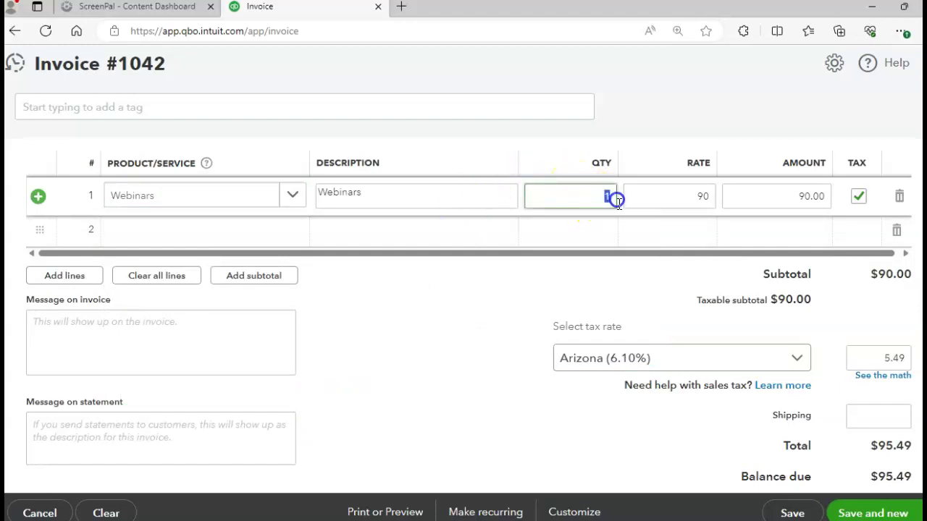
pyautogui.write('3')
pyautogui.press('Tab')
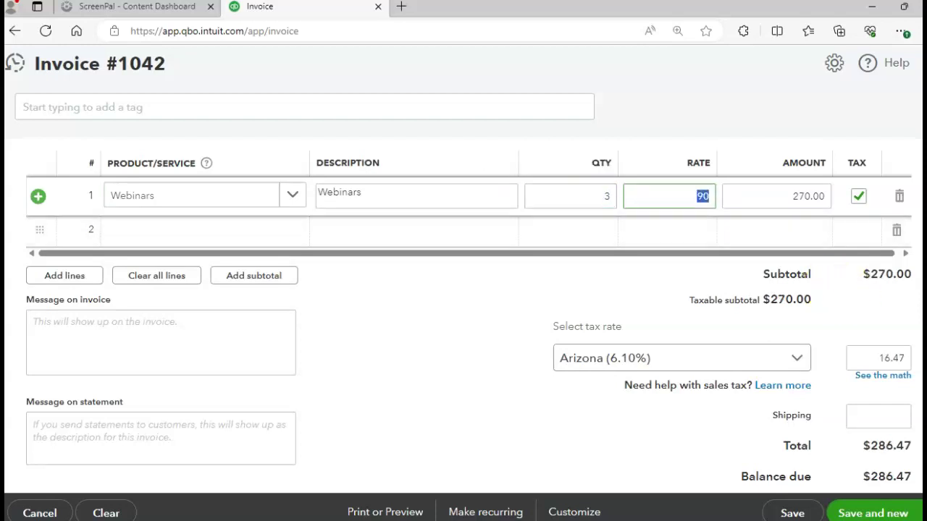
pyautogui.scroll(-2, 464, 289)
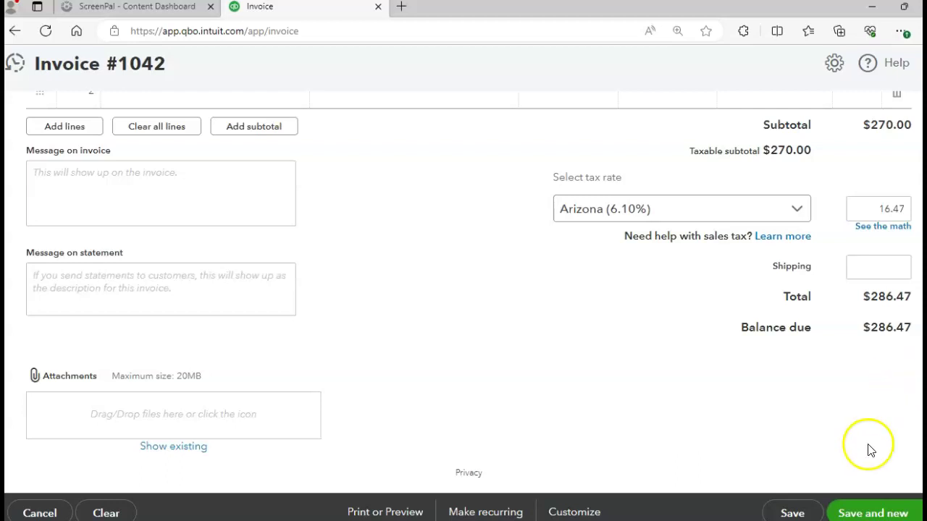
pyautogui.click(861, 511)
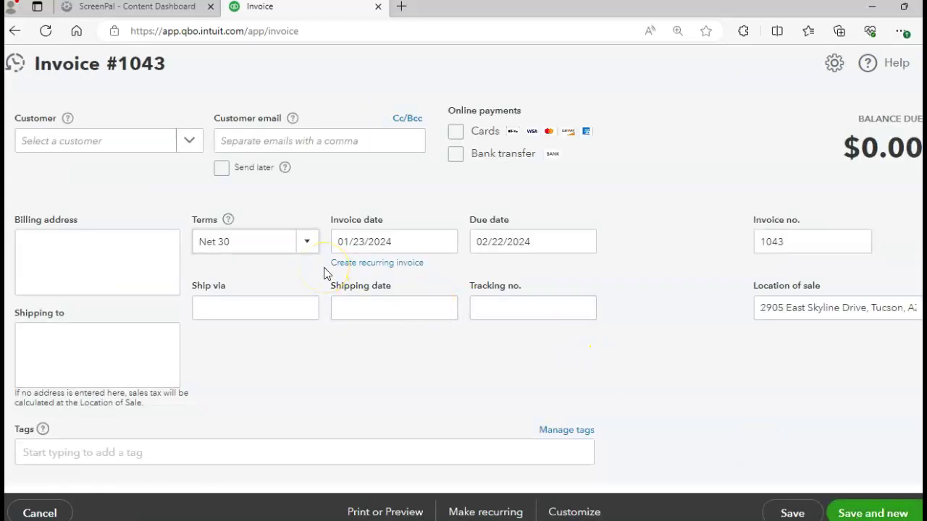
# Step: Choose WebPro as the customer of the new invoice and set the invoice date to 01/25/2024
pyautogui.click(187, 145)
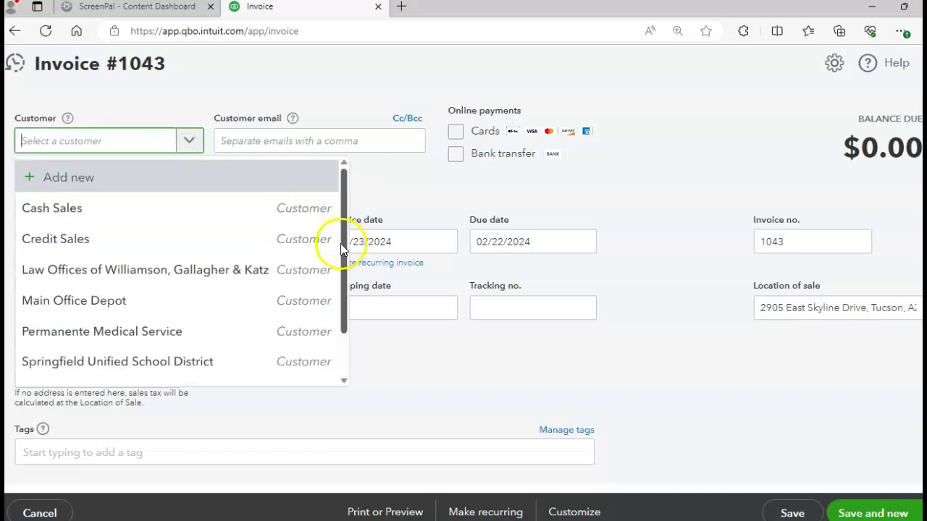
pyautogui.scroll(-2, 343, 260)
pyautogui.click(191, 359)
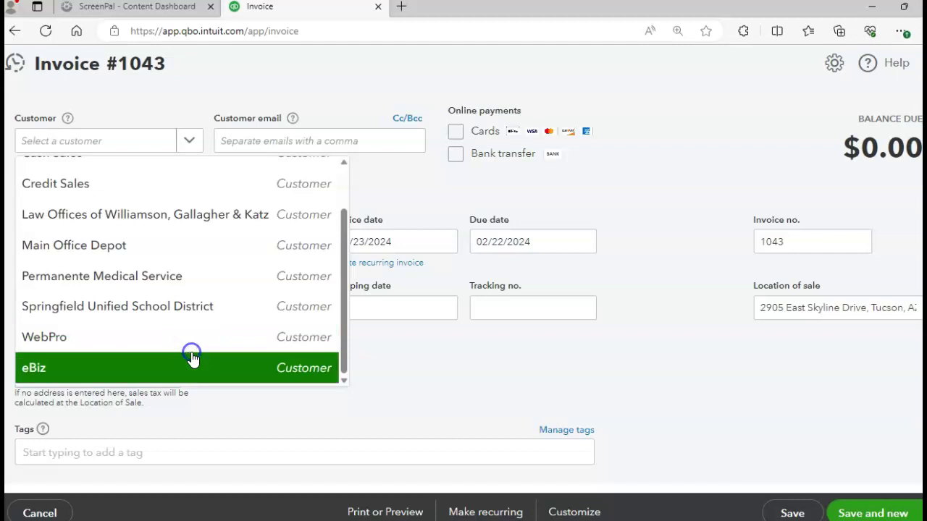
pyautogui.click(187, 141)
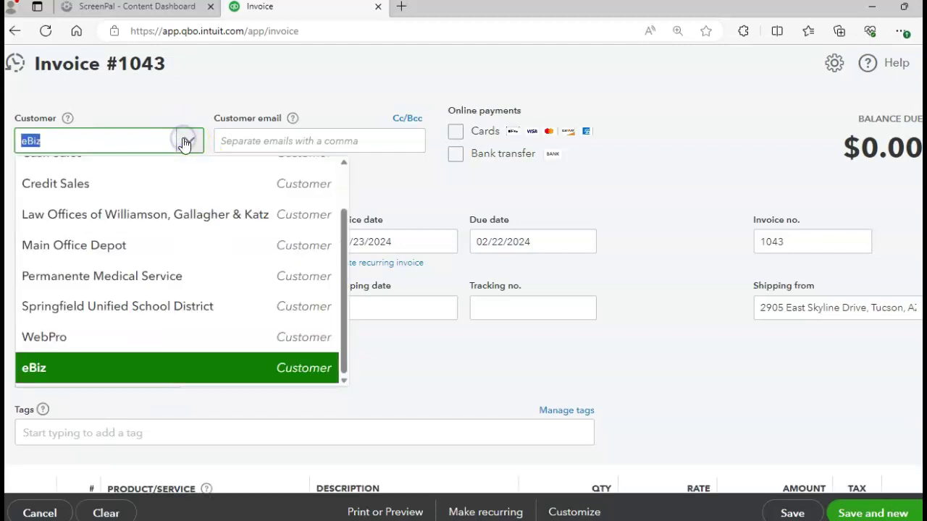
pyautogui.click(93, 336)
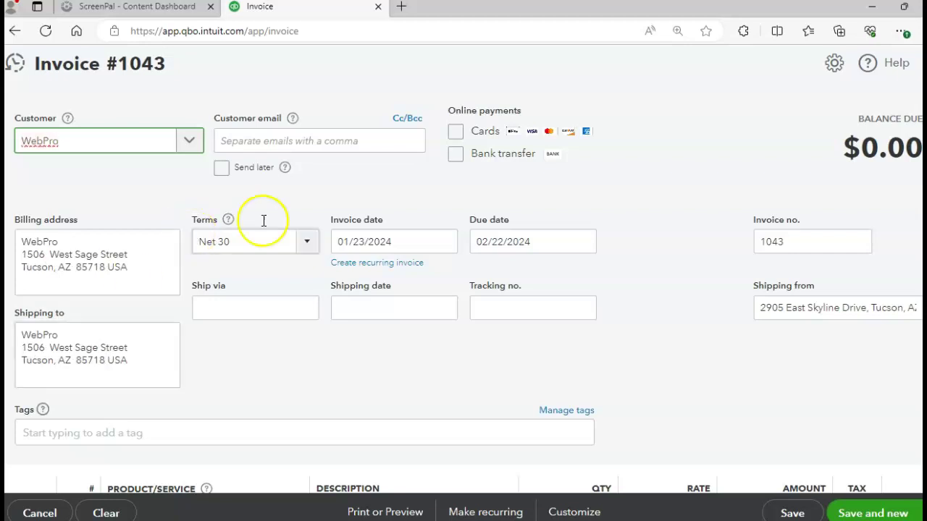
pyautogui.click(443, 243)
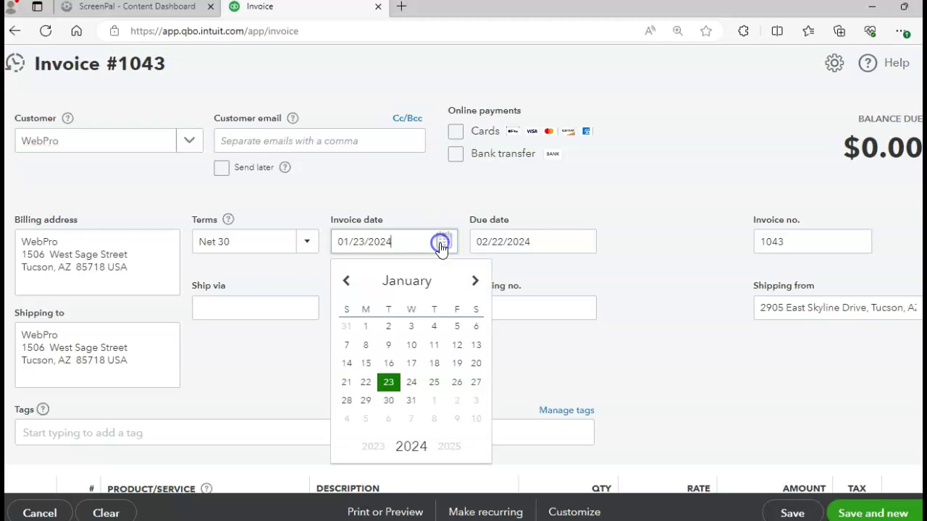
pyautogui.click(434, 382)
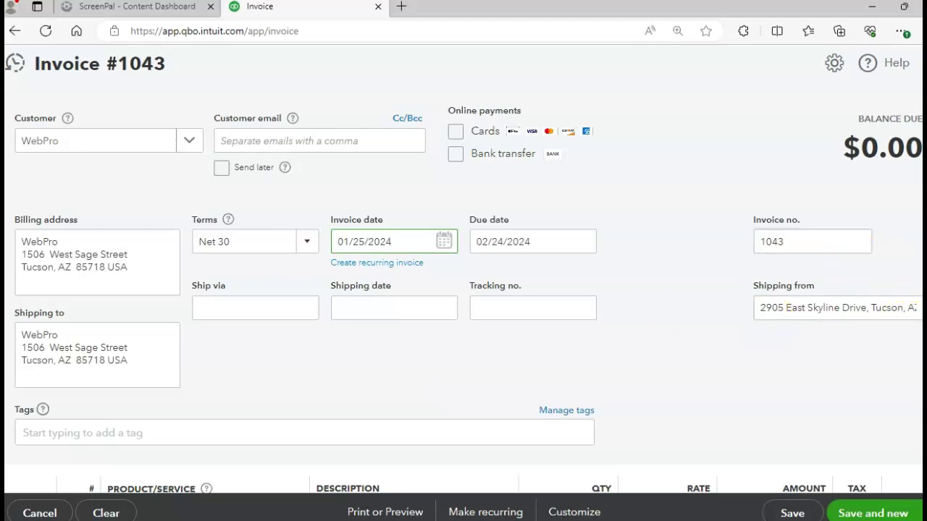
# Step: Add Web server to the first line of the WebPro invoice and check the invoice total
pyautogui.scroll(-3, 463, 290)
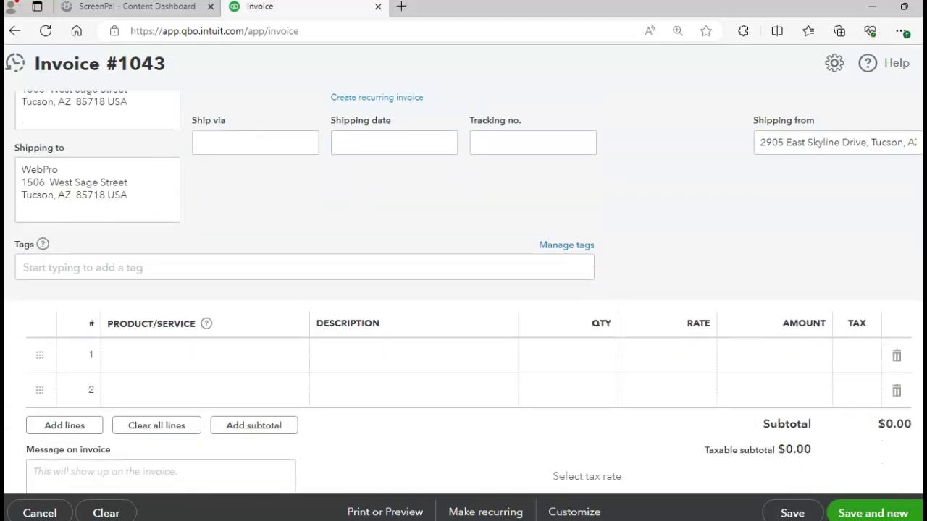
pyautogui.scroll(-2, 463, 289)
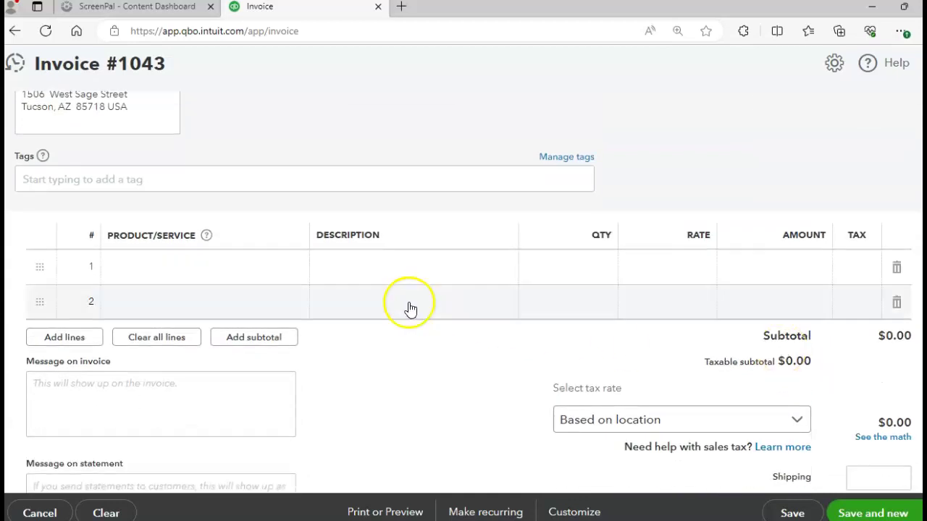
pyautogui.click(234, 253)
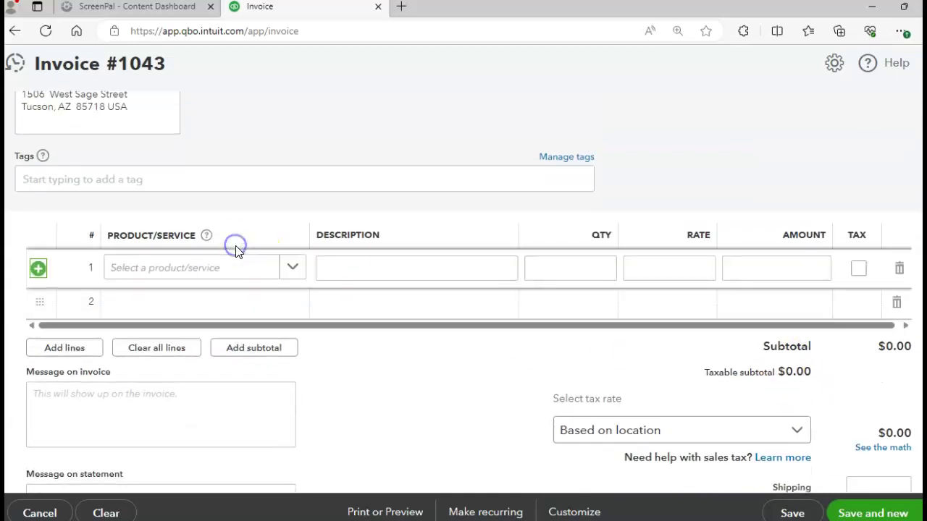
pyautogui.click(279, 270)
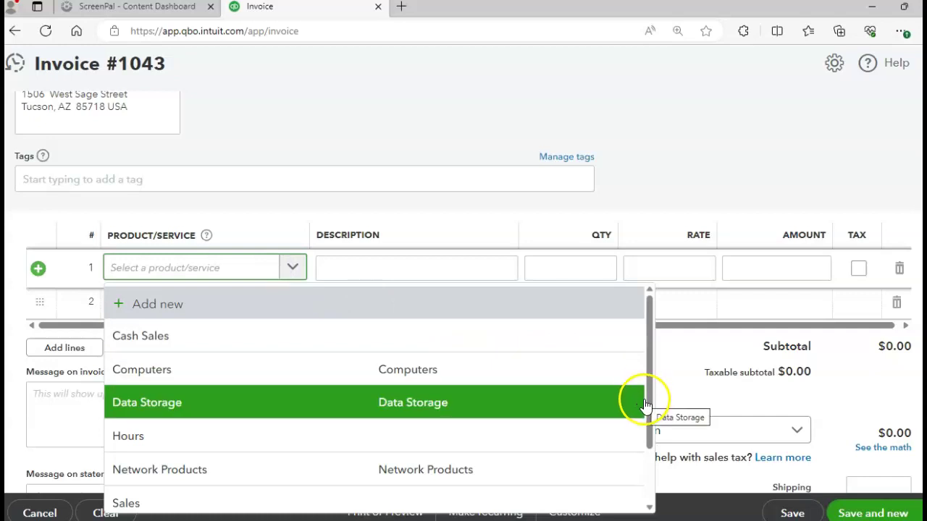
pyautogui.moveTo(649, 411); pyautogui.dragTo(641, 481)
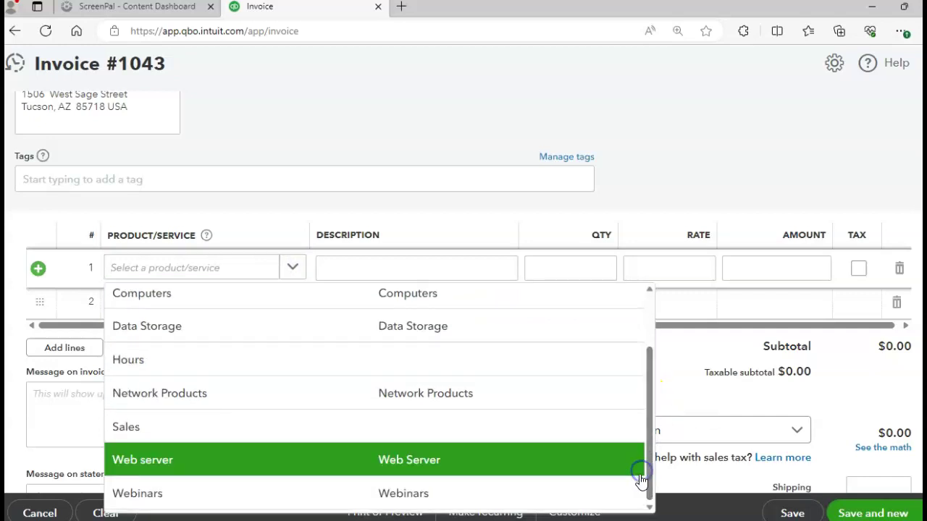
pyautogui.click(292, 467)
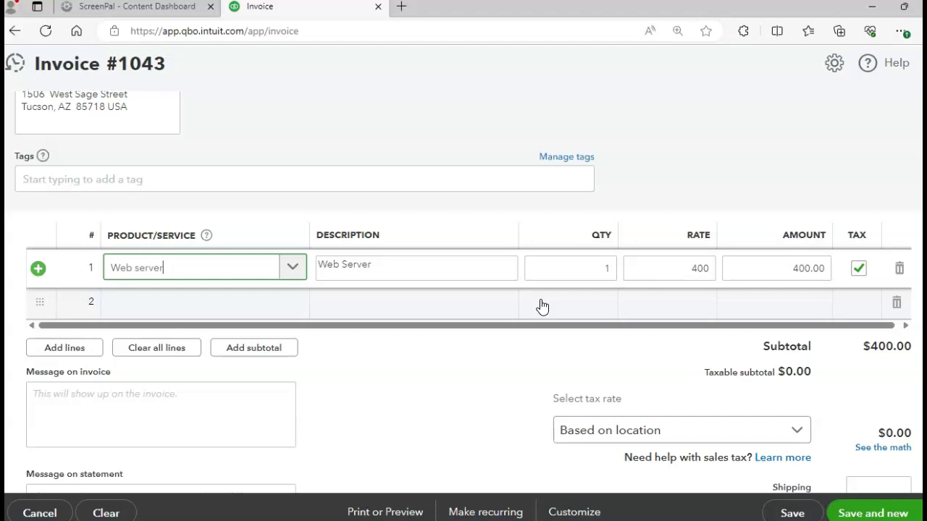
pyautogui.click(626, 346)
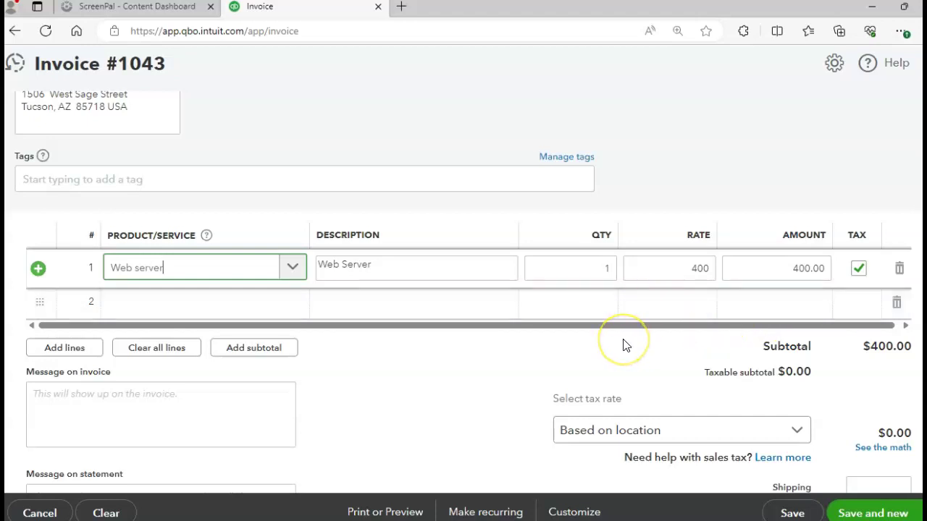
pyautogui.press('Tab')
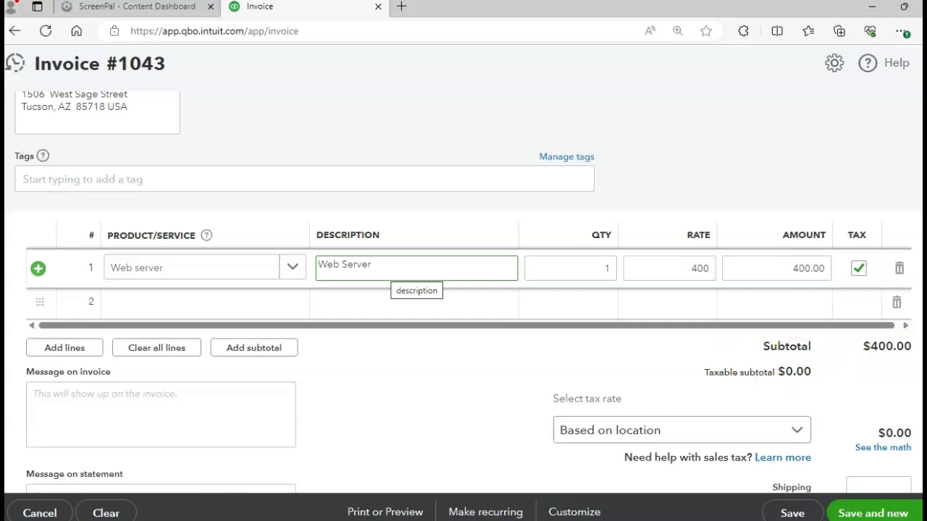
pyautogui.scroll(-3, 463, 225)
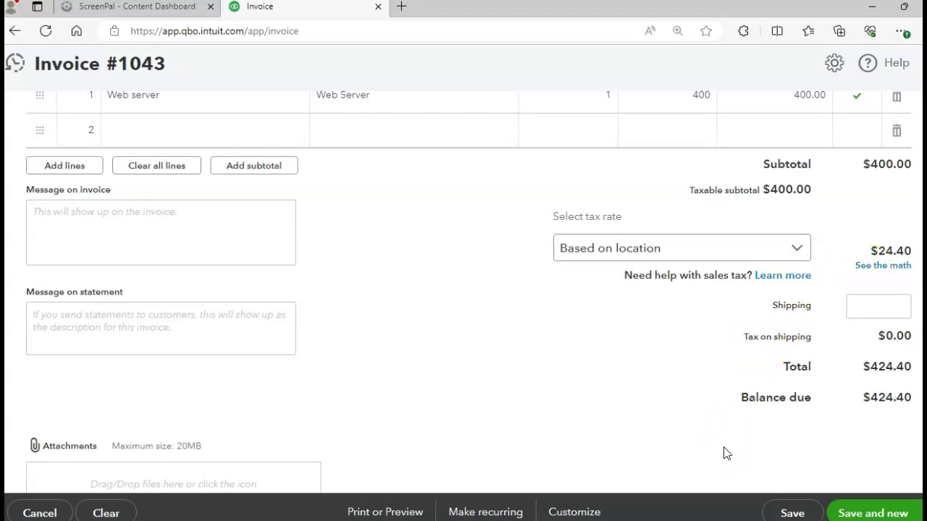
# Step: Save and close the WebPro invoice and start a new bill from the Bills list
pyautogui.click(922, 513)
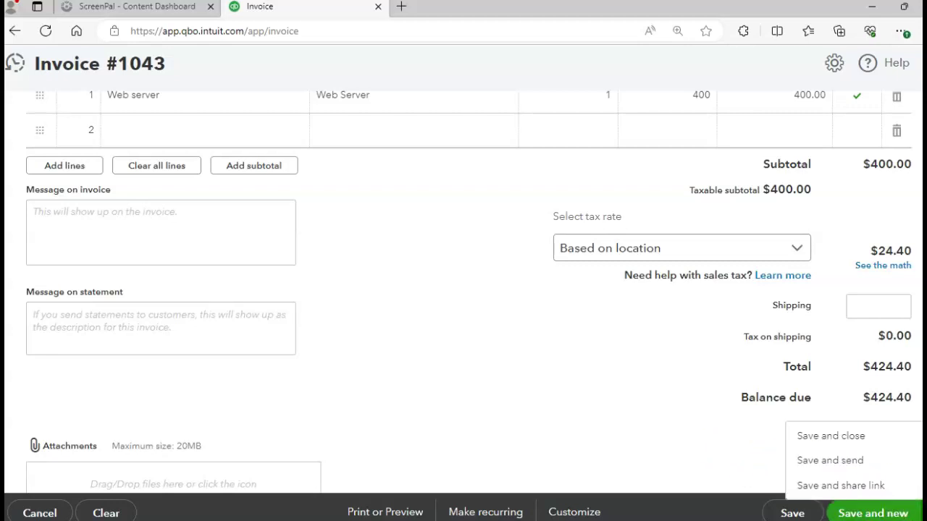
pyautogui.click(817, 440)
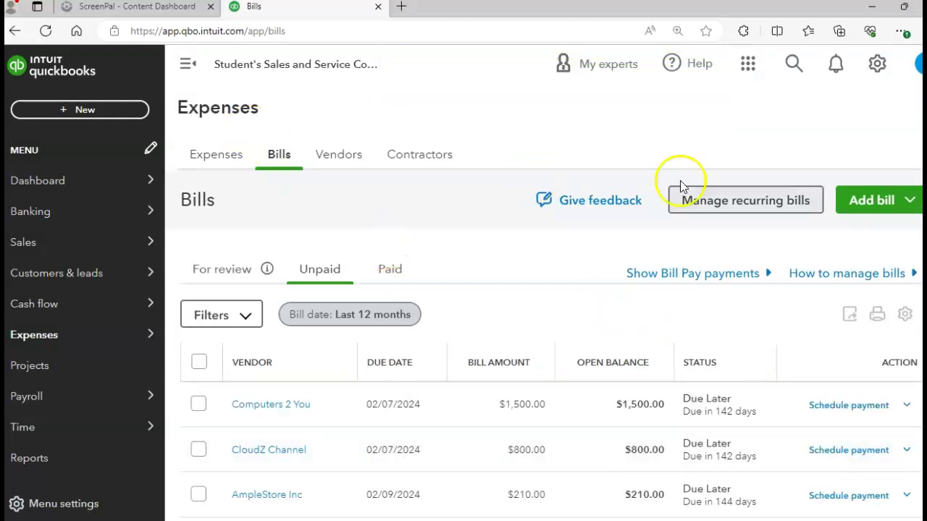
pyautogui.click(864, 200)
pyautogui.click(814, 268)
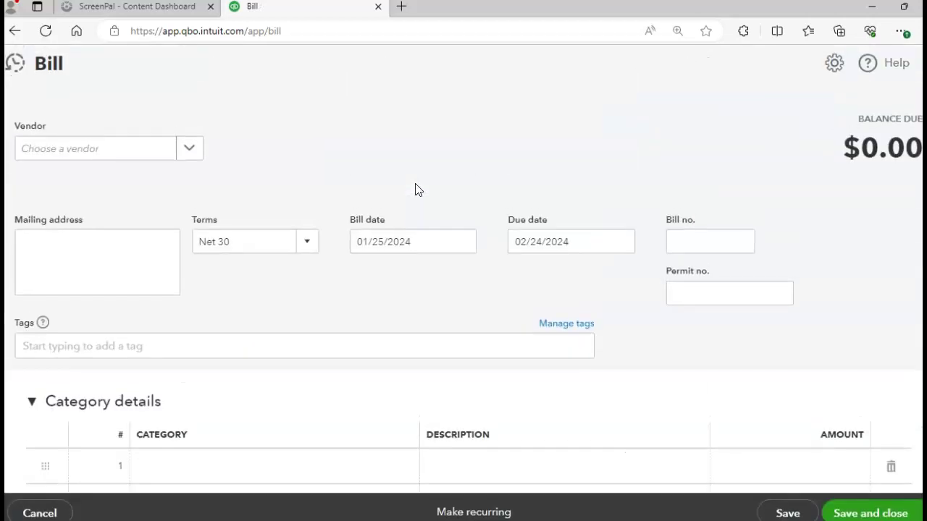
# Step: Choose AmpleStore Inc as the vendor of the new bill and set the bill date to 01/23/2024
pyautogui.click(199, 164)
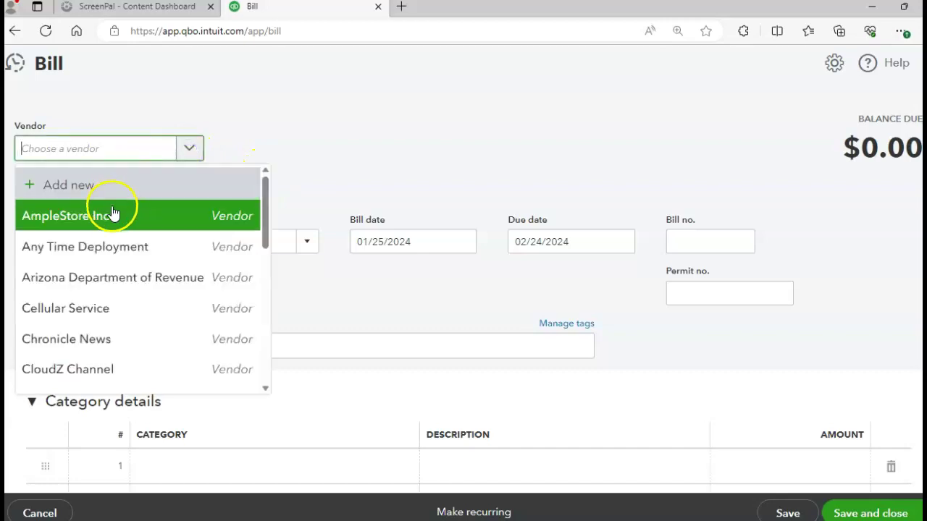
pyautogui.click(110, 216)
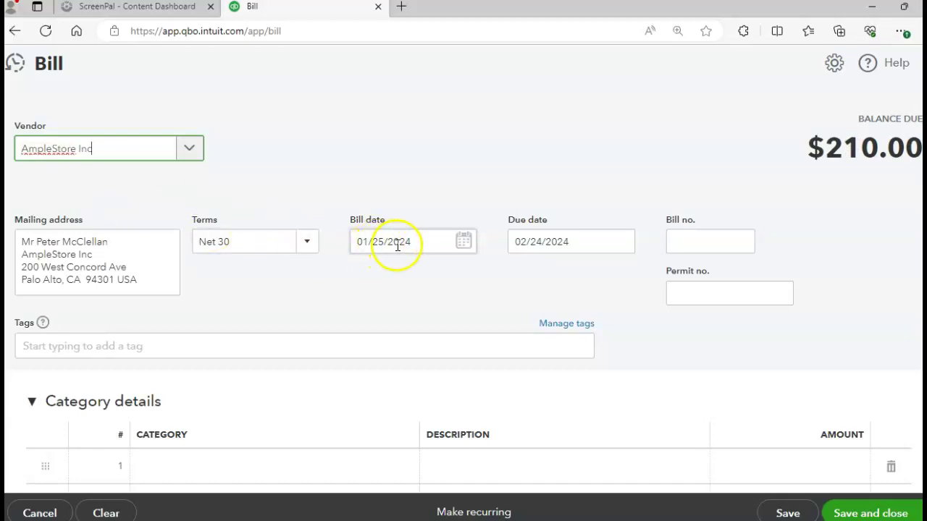
pyautogui.click(434, 246)
pyautogui.doubleClick(434, 246)
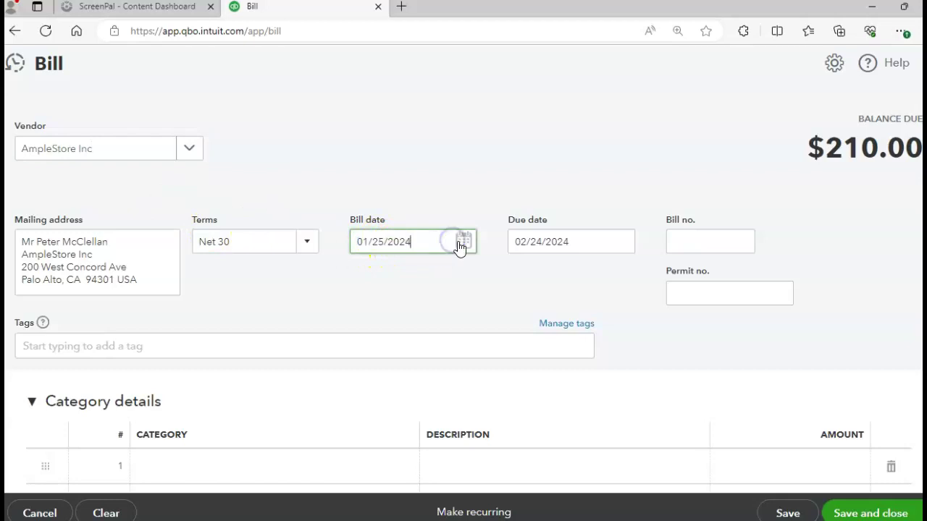
pyautogui.click(469, 244)
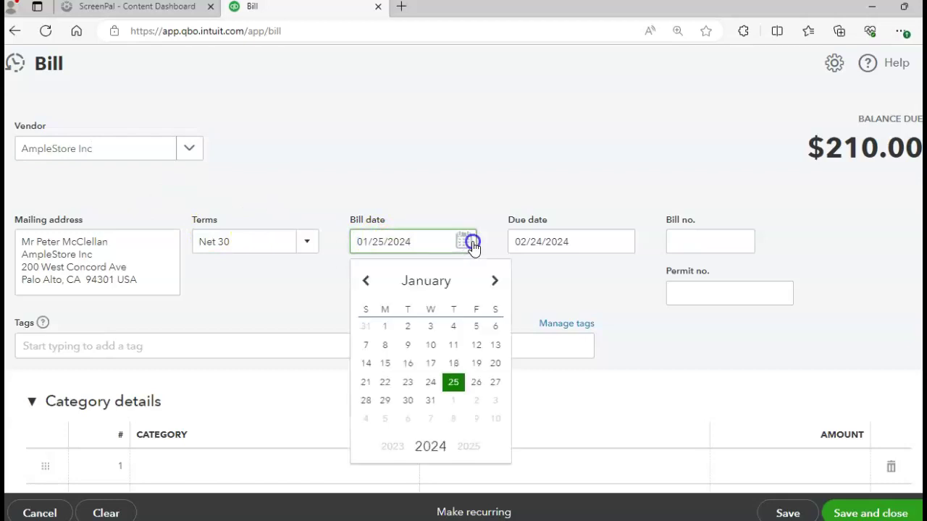
pyautogui.click(405, 383)
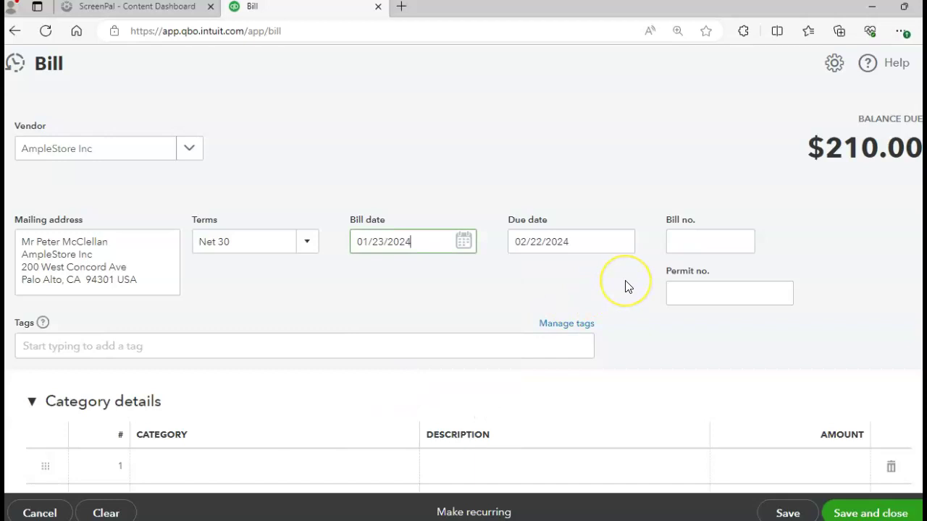
# Step: Enter AS352 as the bill number and set the quantity of the Data Storage item line to 12
pyautogui.click(688, 243)
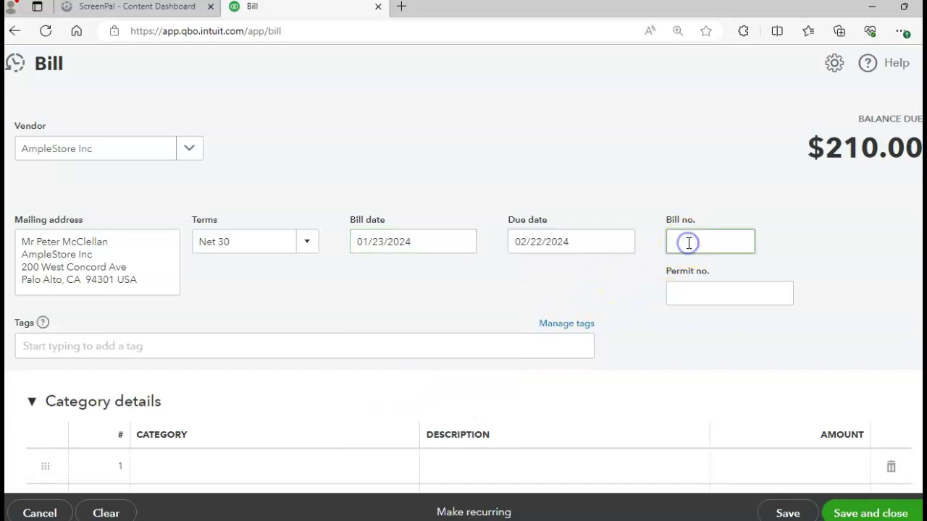
pyautogui.write('AS352')
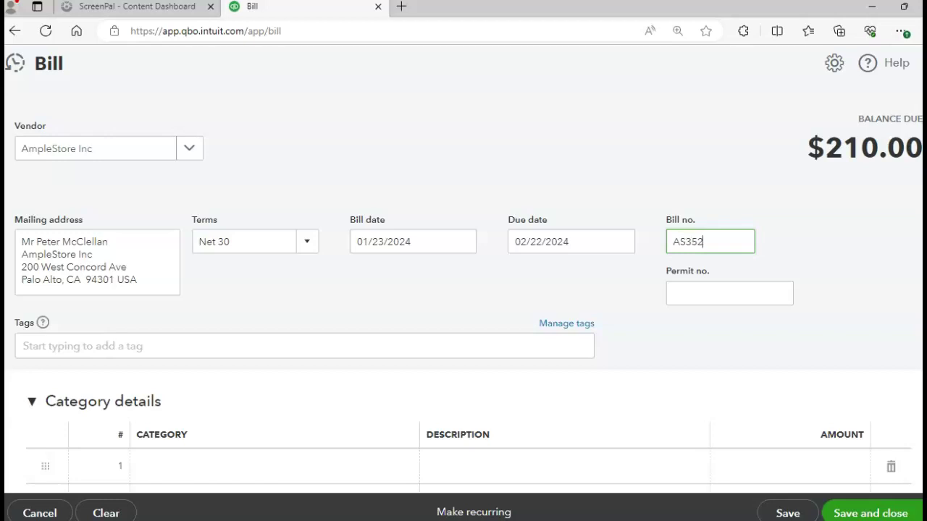
pyautogui.scroll(-3, 463, 289)
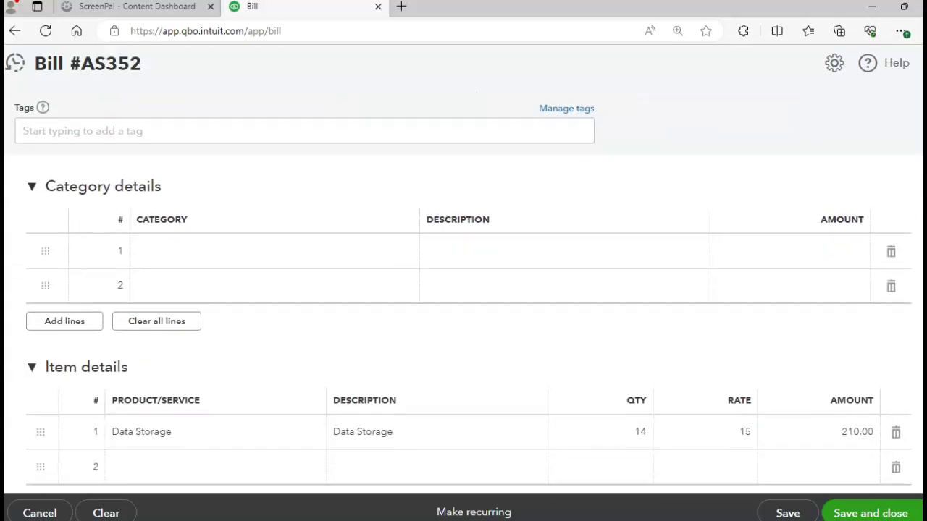
pyautogui.scroll(-2, 463, 290)
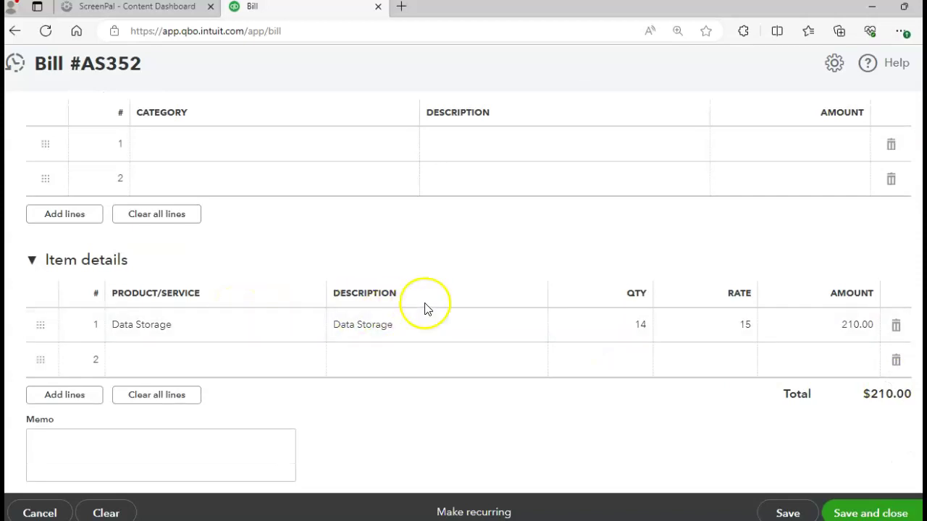
pyautogui.click(636, 334)
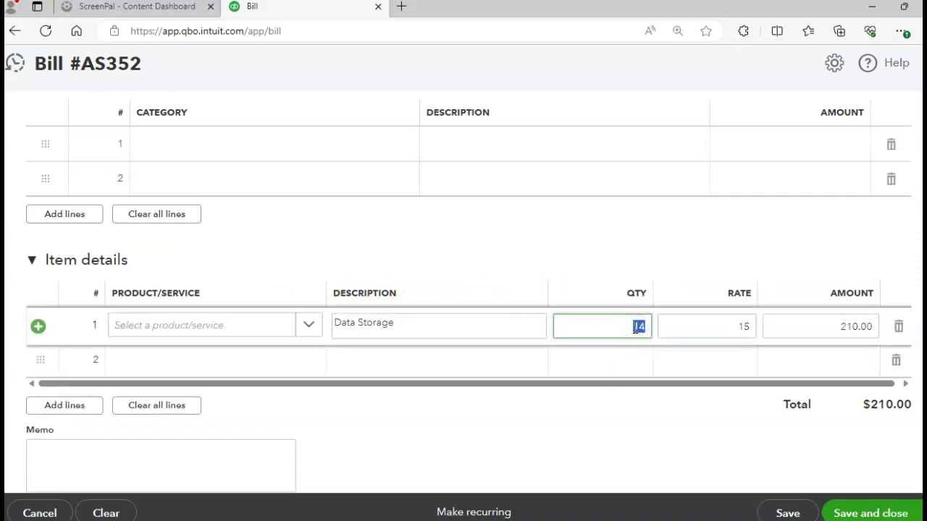
pyautogui.write('12')
pyautogui.press('Tab')
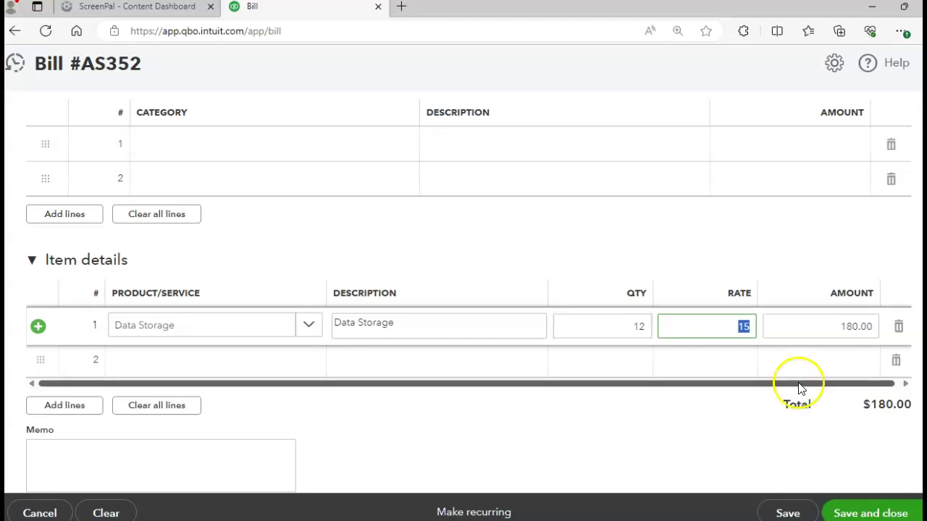
# Step: Save the AmpleStore Inc bill and start another new bill
pyautogui.moveTo(797, 520)
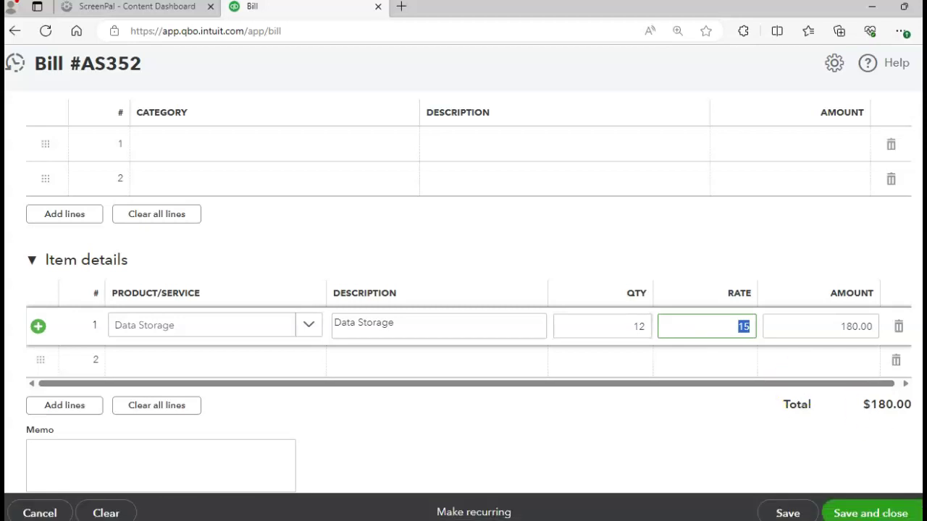
pyautogui.click(915, 514)
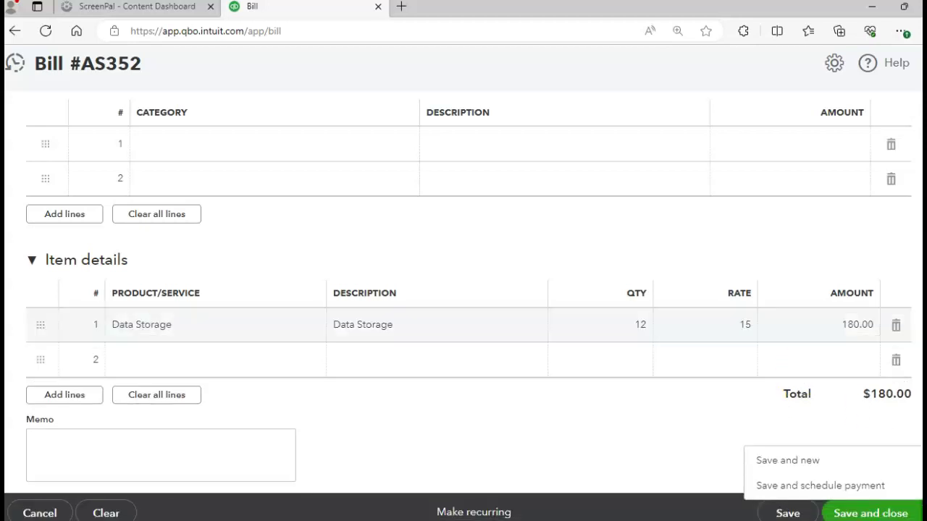
pyautogui.click(820, 465)
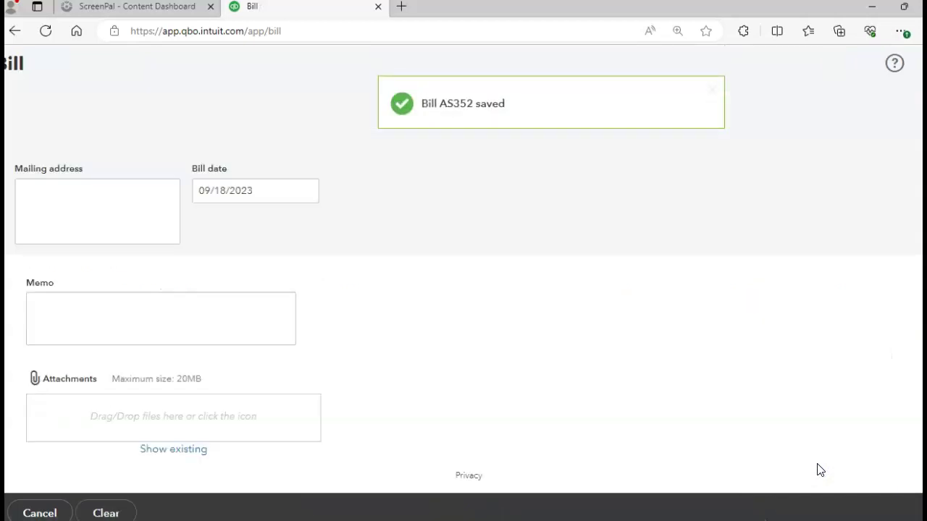
pyautogui.click(919, 380)
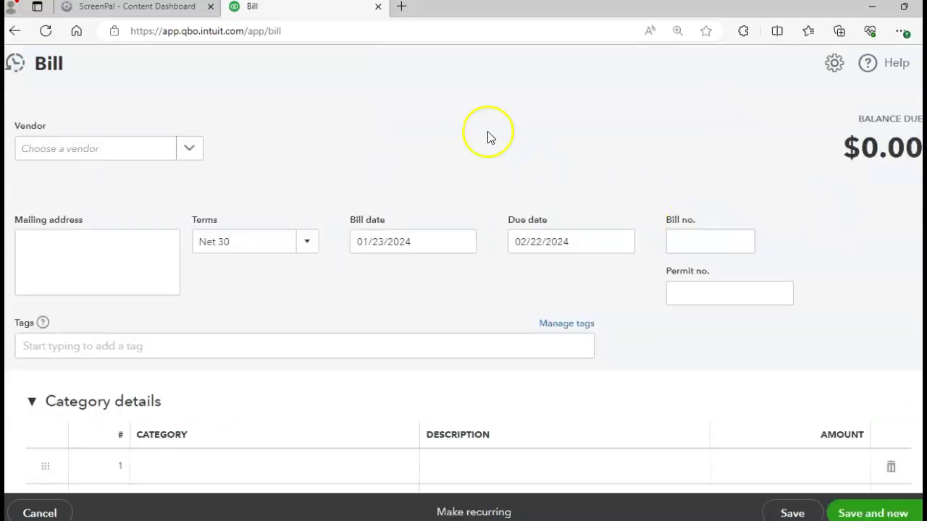
# Step: Choose Computers 2 You as the vendor of the new bill and set the bill date to 01/30/2024
pyautogui.click(190, 158)
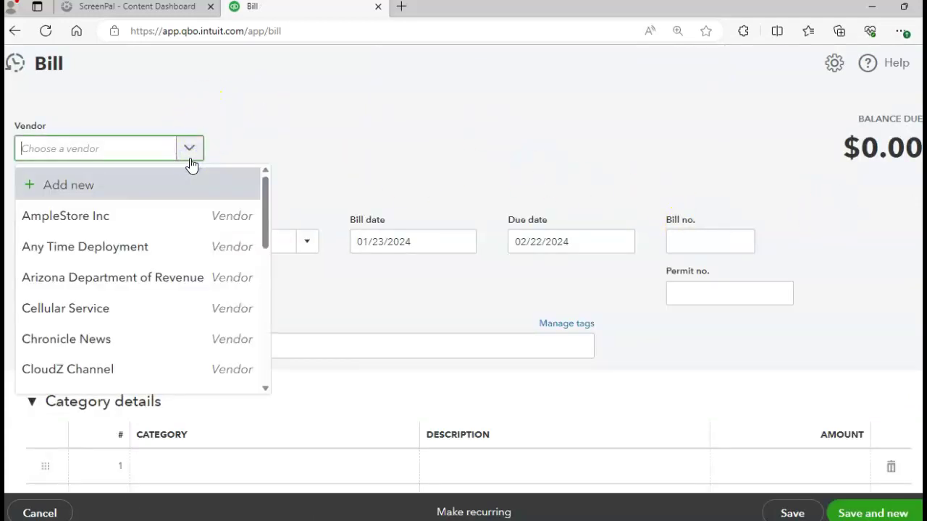
pyautogui.moveTo(262, 216); pyautogui.dragTo(253, 270)
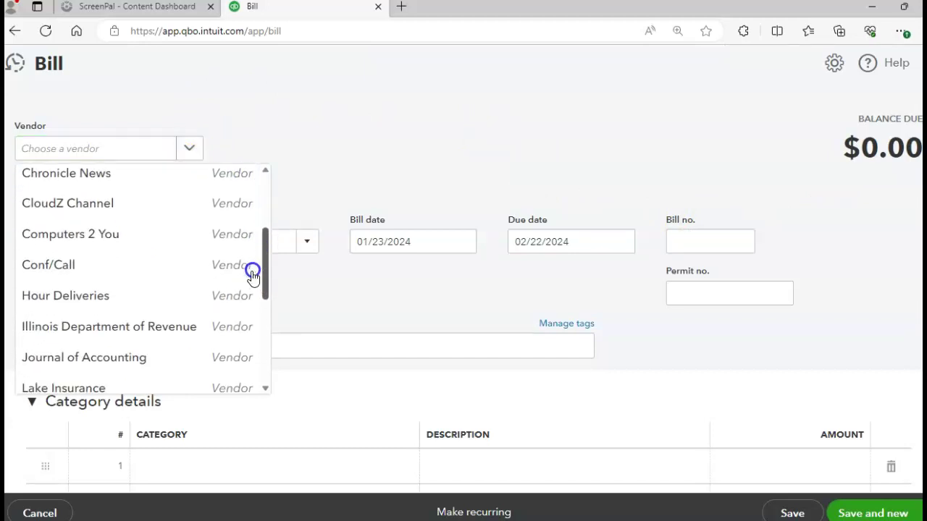
pyautogui.click(106, 227)
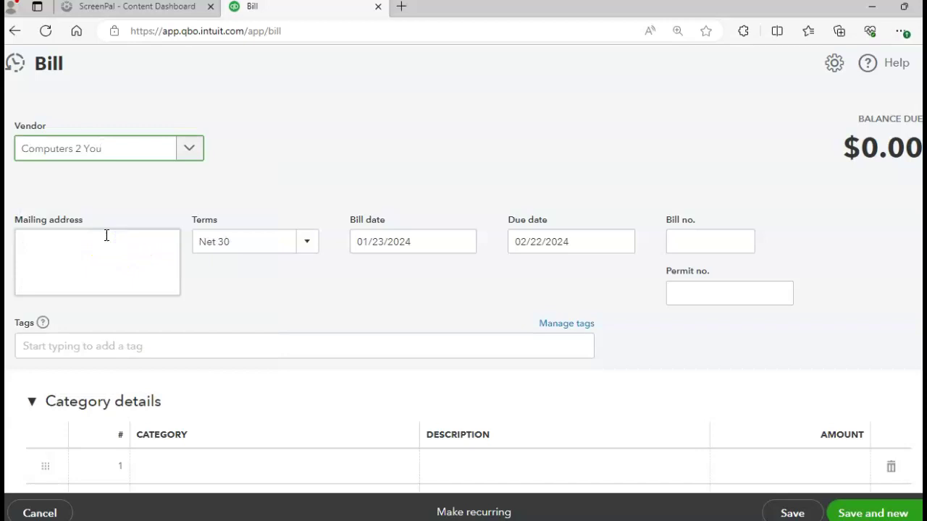
pyautogui.click(443, 245)
pyautogui.click(463, 242)
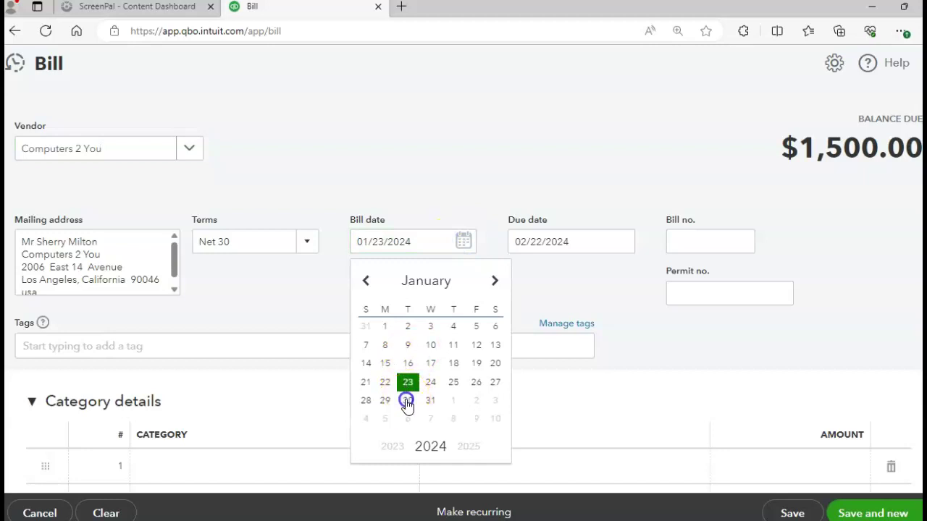
pyautogui.click(407, 402)
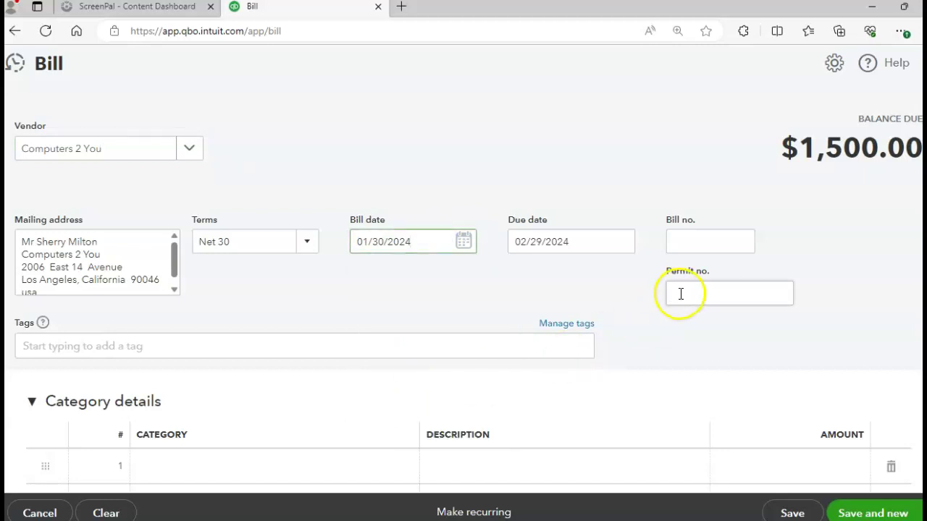
# Step: Enter 422C2U as the bill number, keep the prefilled Computers line, then save the bill and start another one
pyautogui.click(713, 256)
pyautogui.click(695, 241)
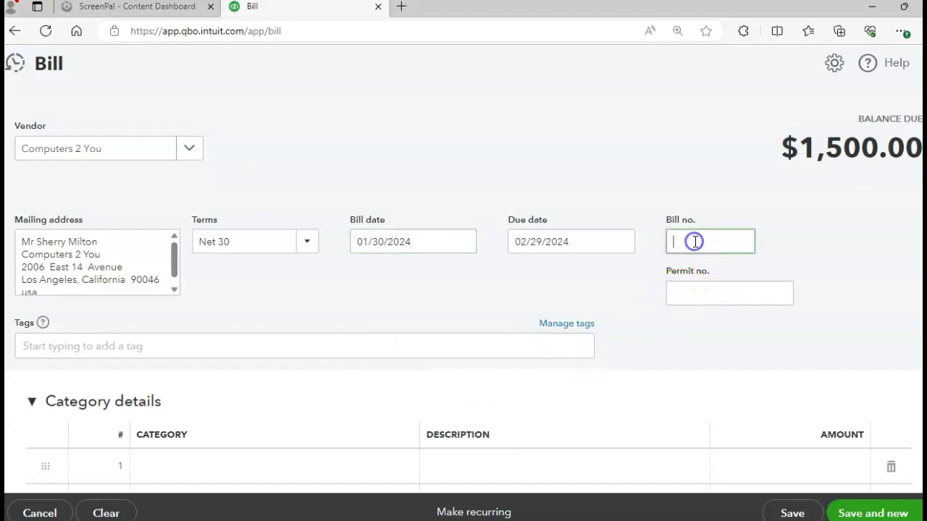
pyautogui.write('422C2U')
pyautogui.click(778, 261)
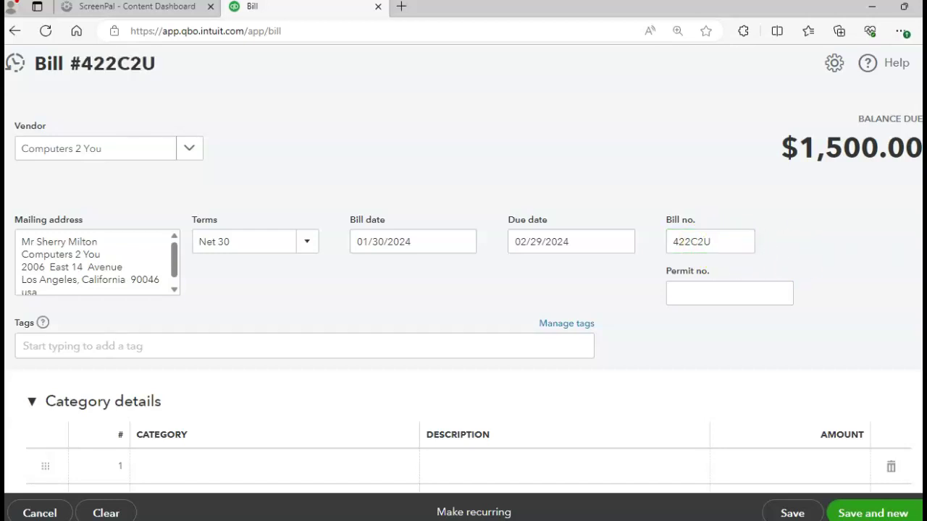
pyautogui.scroll(-3, 464, 289)
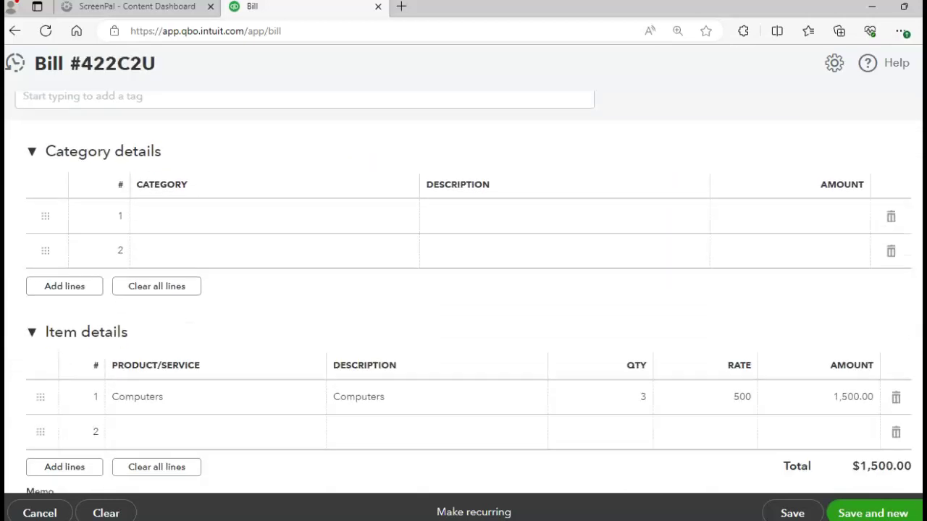
pyautogui.scroll(-1, 463, 290)
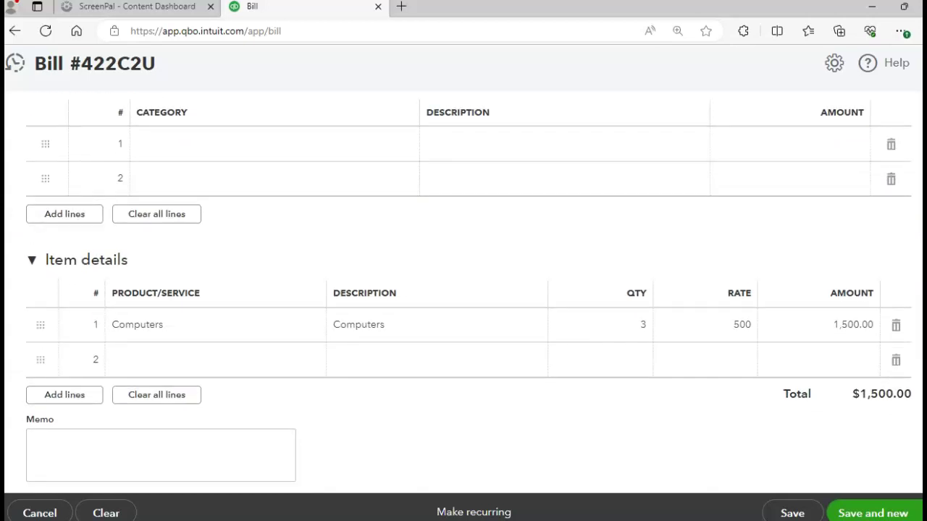
pyautogui.scroll(-2, 464, 290)
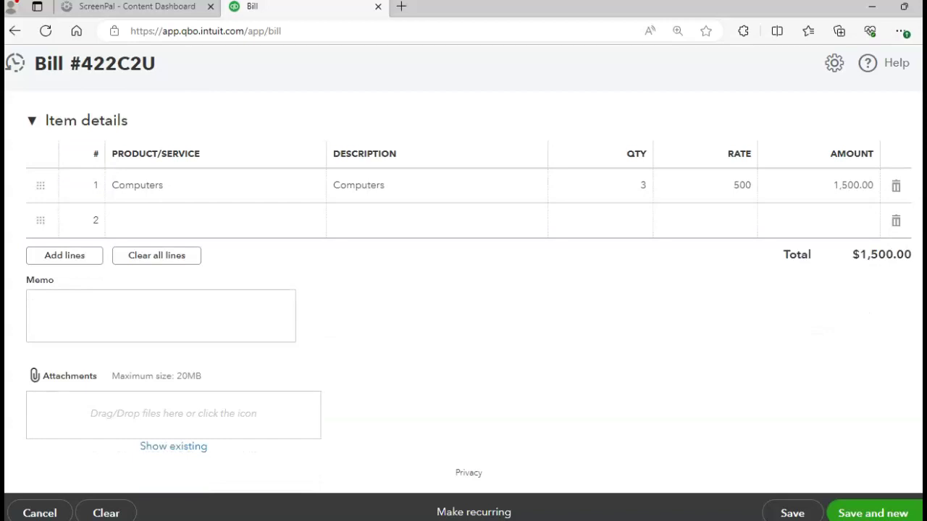
pyautogui.click(860, 514)
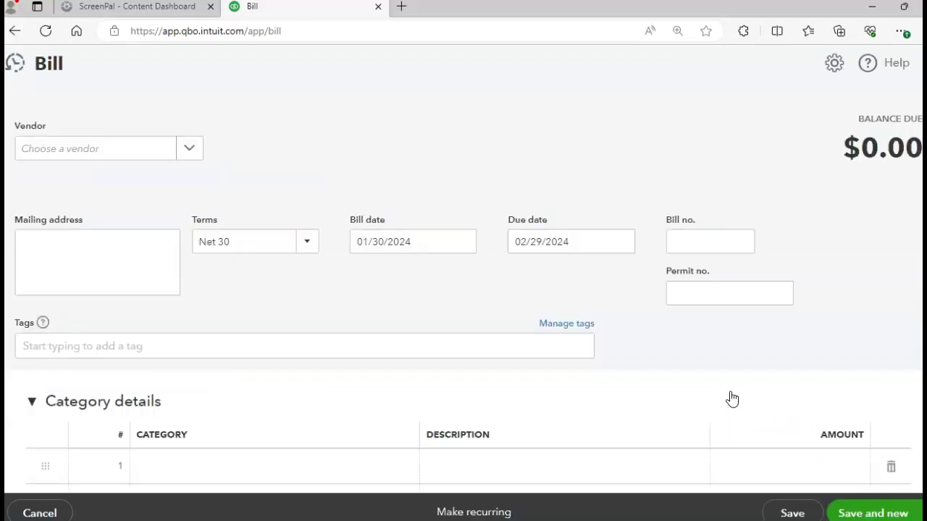
# Step: Choose Any Time Deployment as the vendor of the new bill and enter ATD592 as the bill number
pyautogui.click(199, 159)
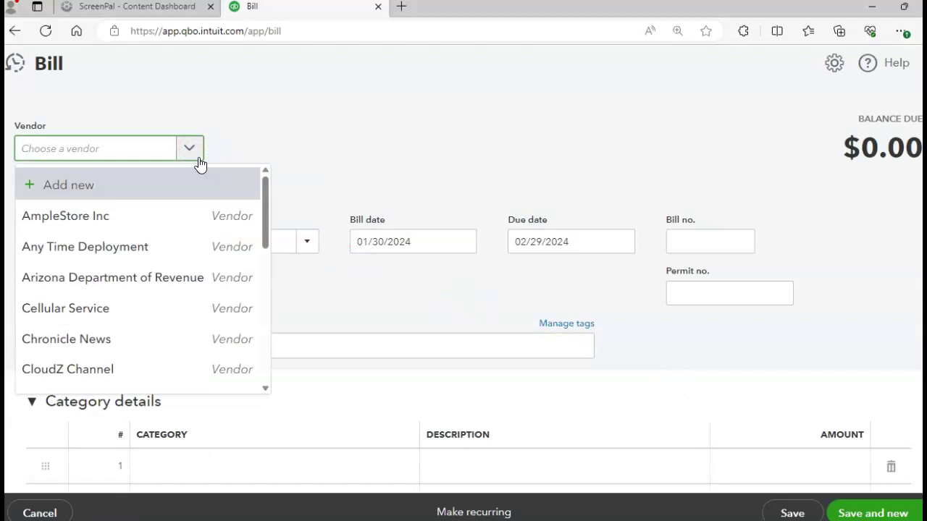
pyautogui.click(108, 240)
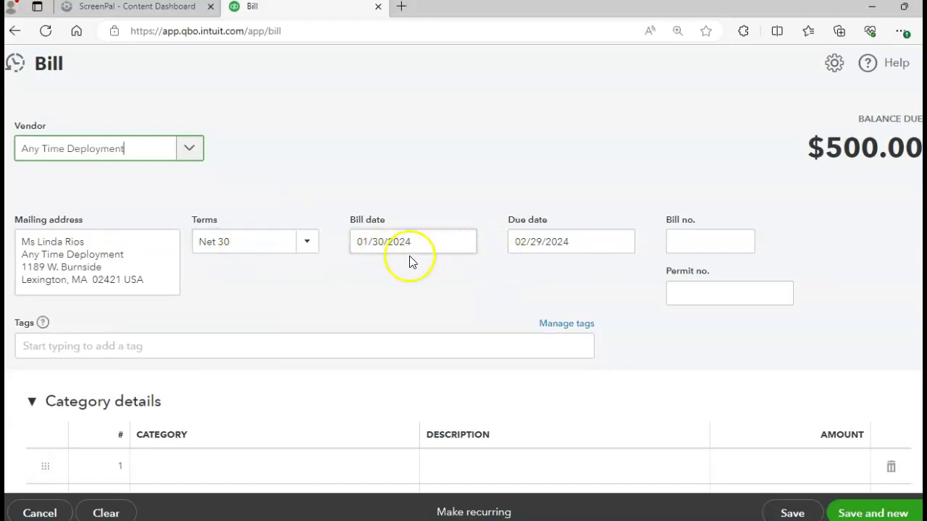
pyautogui.click(684, 241)
pyautogui.write('ATD592')
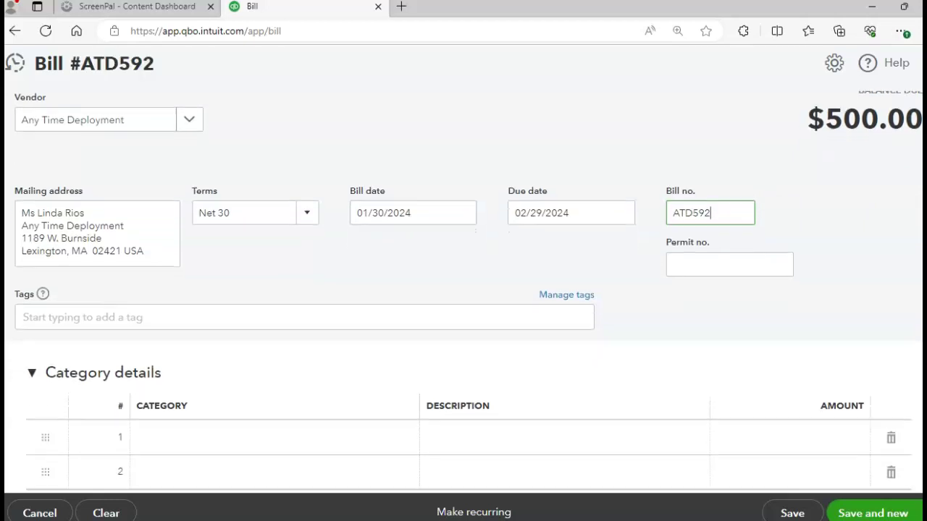
# Step: Set the quantity of the Network Products item line to 10
pyautogui.scroll(-2, 465, 289)
pyautogui.scroll(-3, 639, 308)
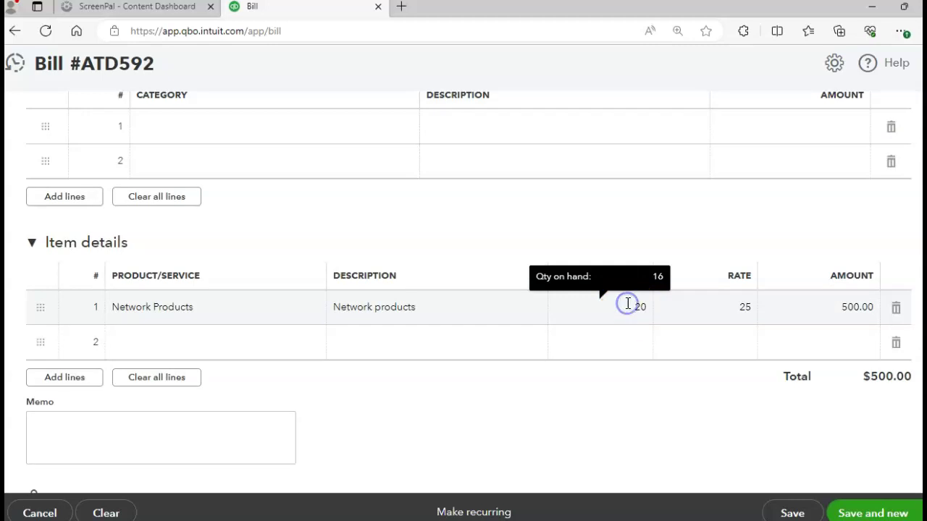
pyautogui.click(639, 309)
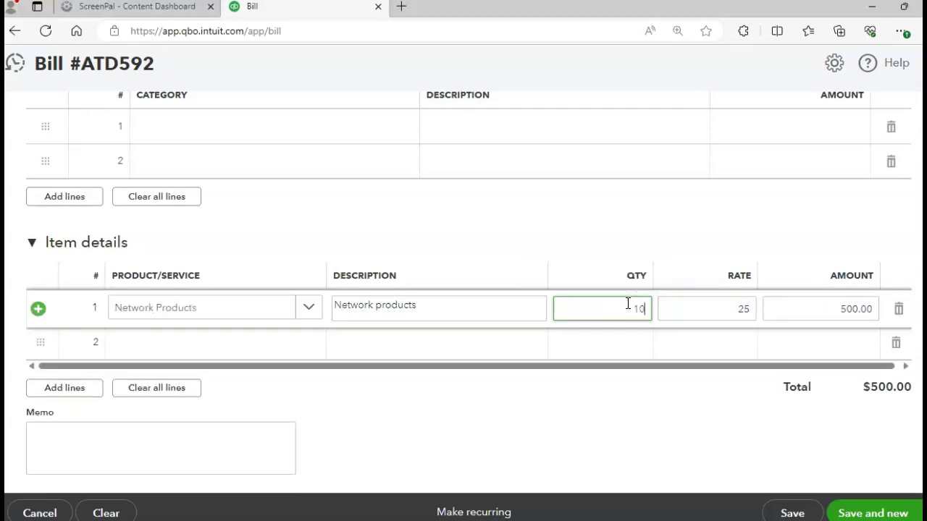
pyautogui.press('Tab')
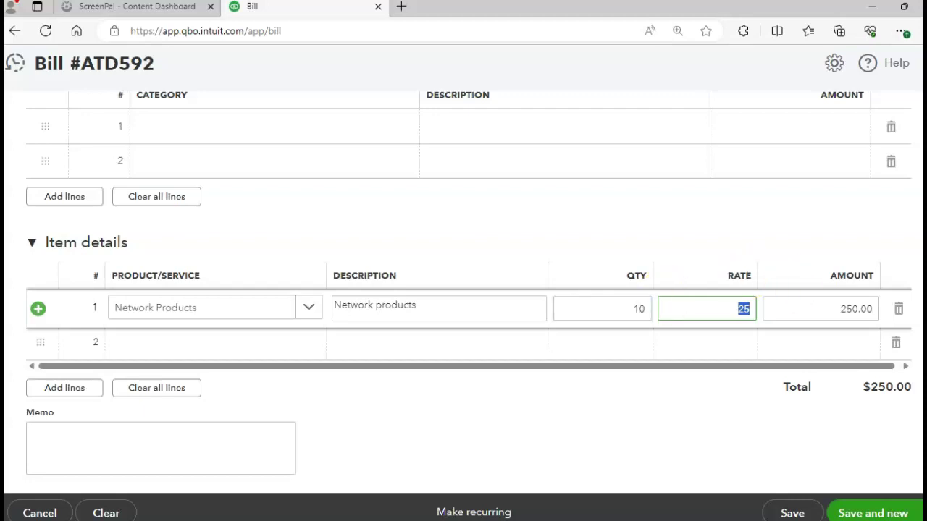
# Step: Save the Any Time Deployment bill and close it
pyautogui.scroll(-3, 469, 289)
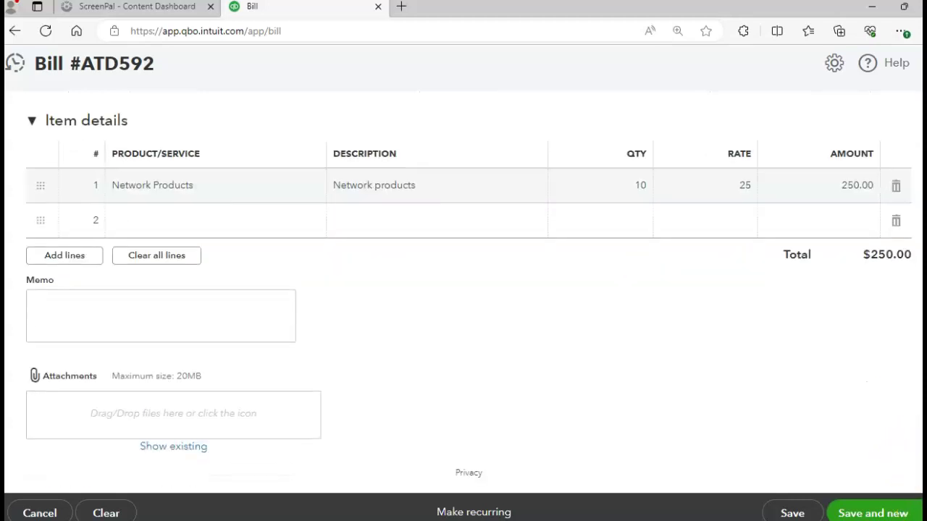
pyautogui.click(919, 512)
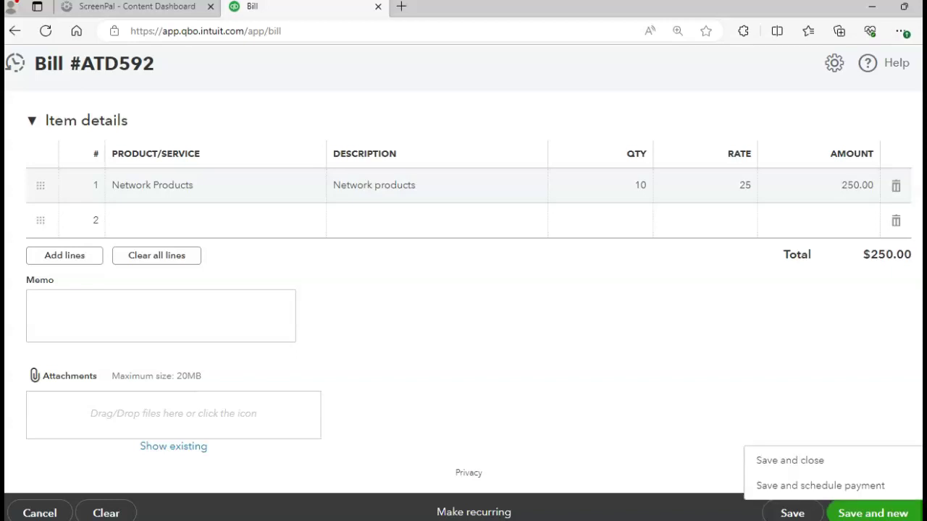
pyautogui.click(811, 468)
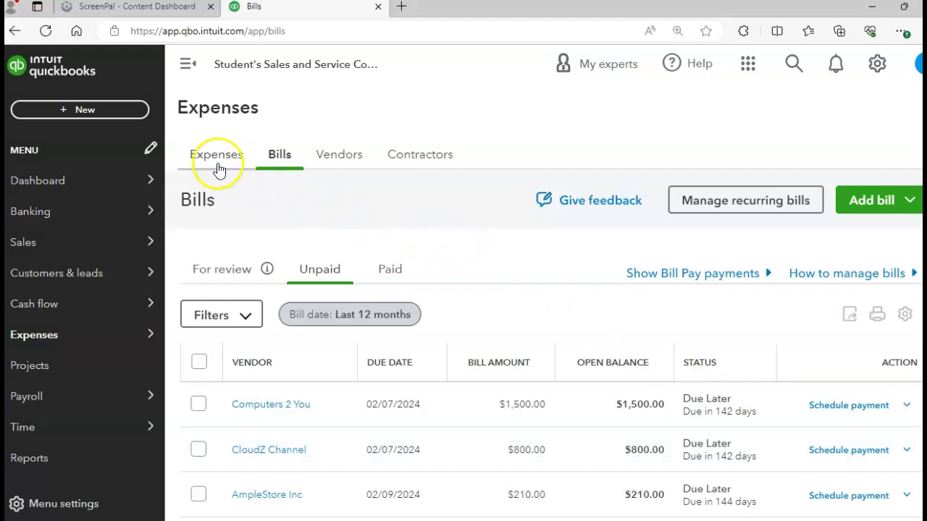
# Step: Create a new invoice and choose Springfield Unified School District as the customer
pyautogui.click(112, 109)
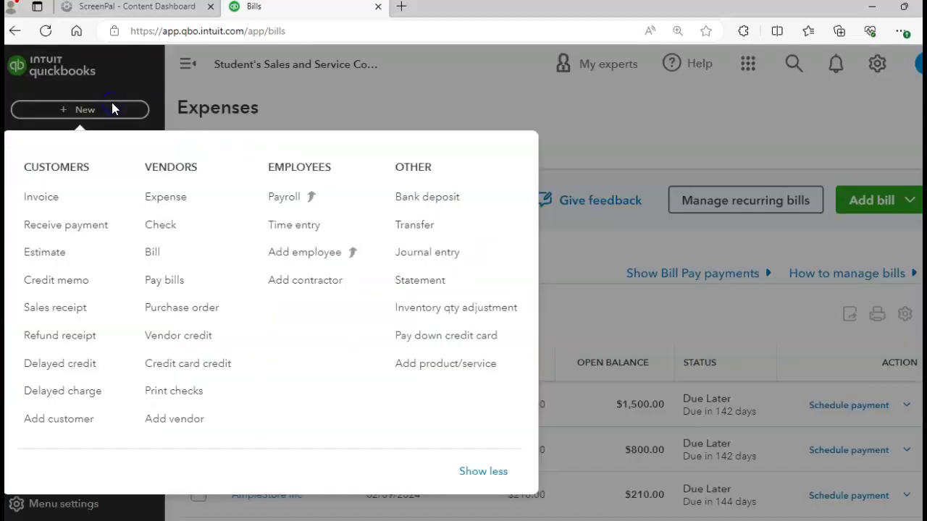
pyautogui.click(86, 196)
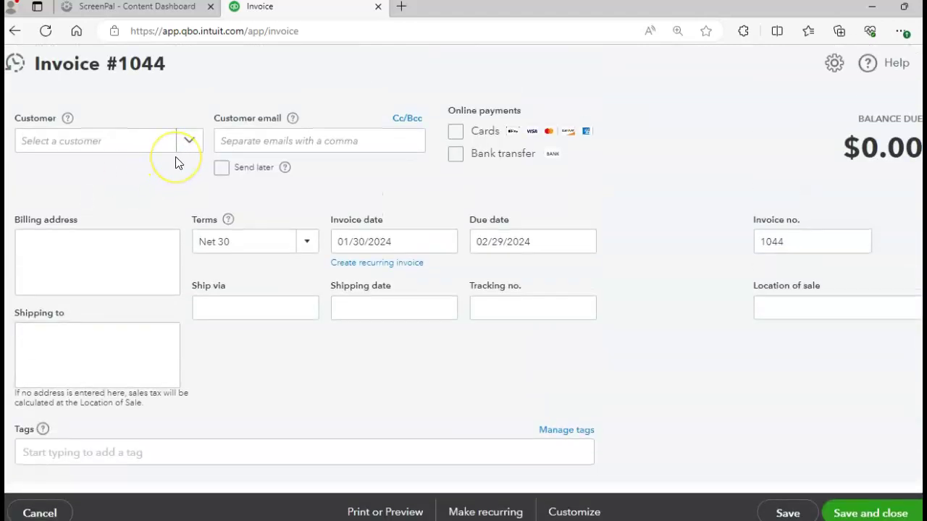
pyautogui.click(187, 141)
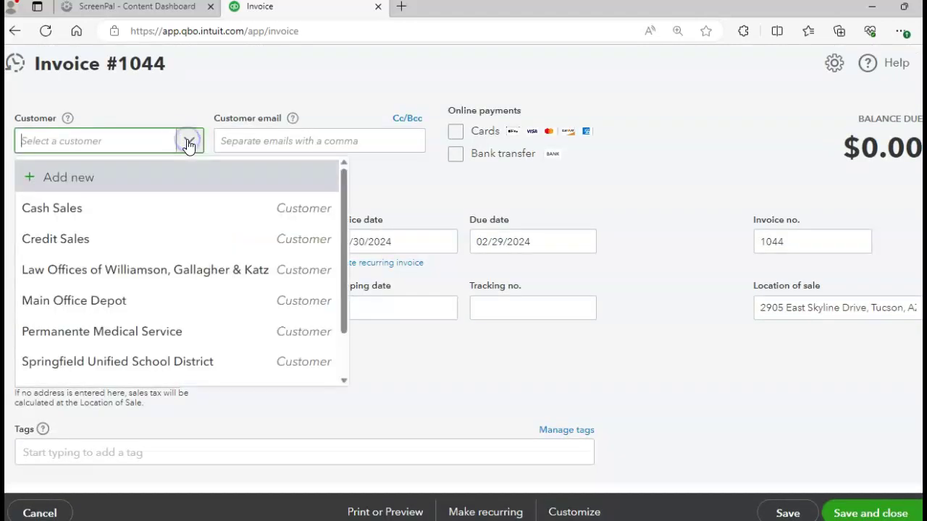
pyautogui.click(118, 360)
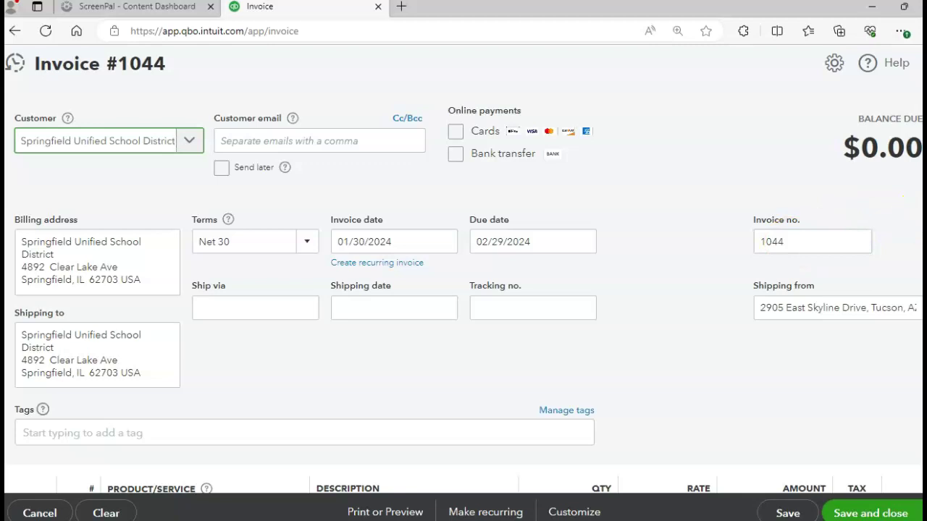
# Step: Add the Web server product to the first line of the invoice, keeping the prefilled quantity and rate
pyautogui.scroll(-3, 464, 290)
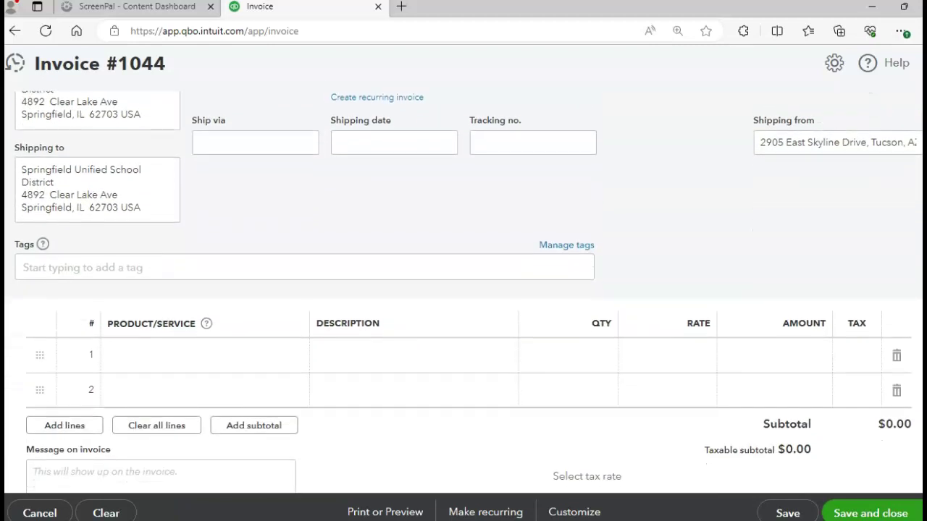
pyautogui.scroll(-1, 463, 289)
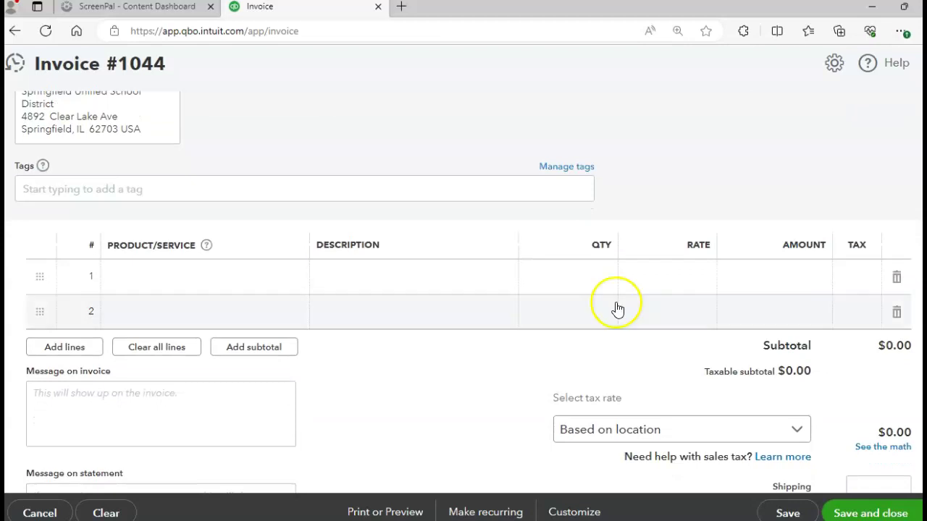
pyautogui.click(130, 288)
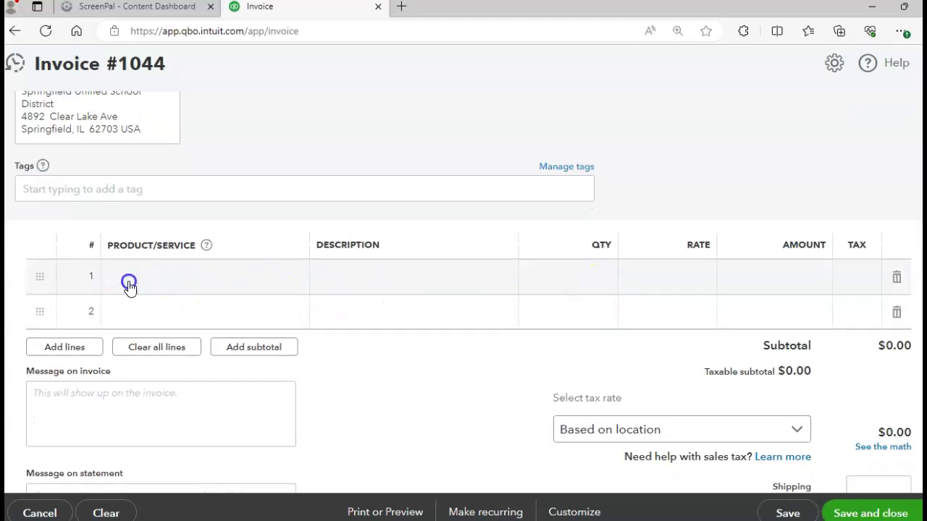
pyautogui.click(302, 287)
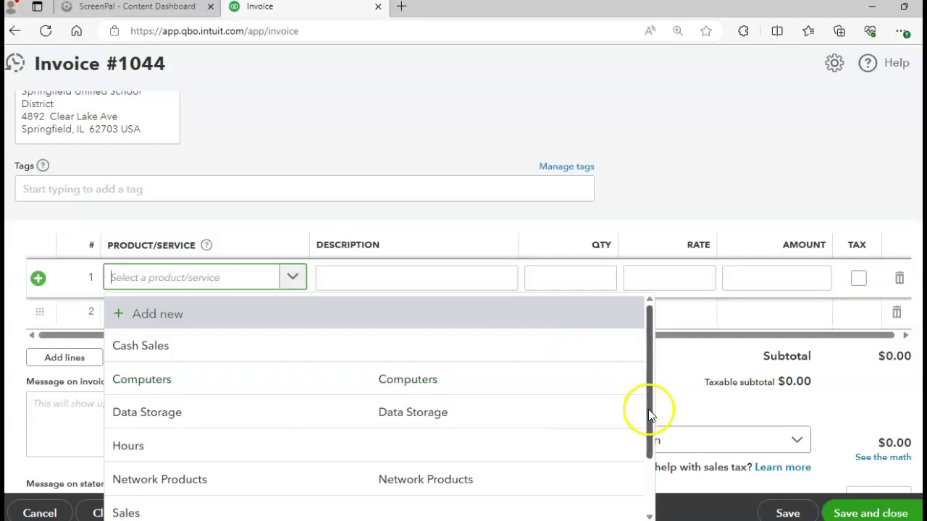
pyautogui.moveTo(648, 409); pyautogui.dragTo(641, 474)
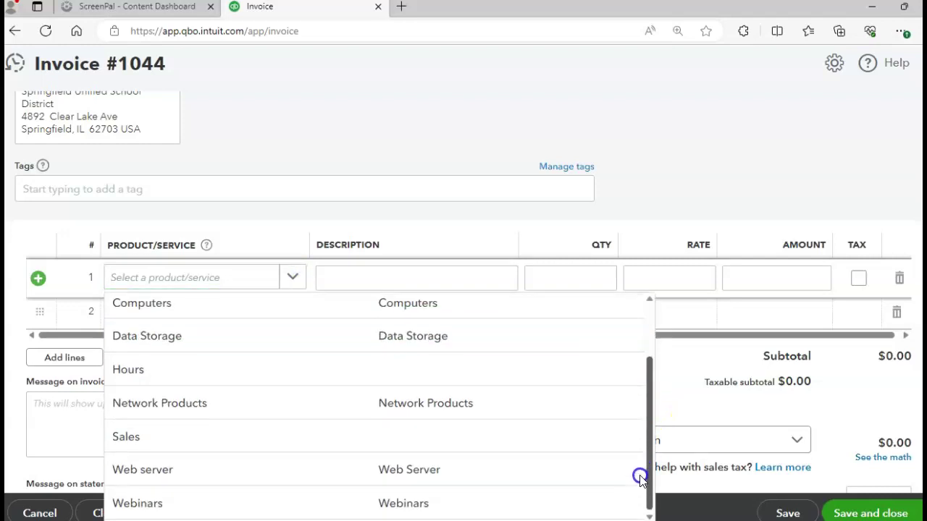
pyautogui.click(387, 474)
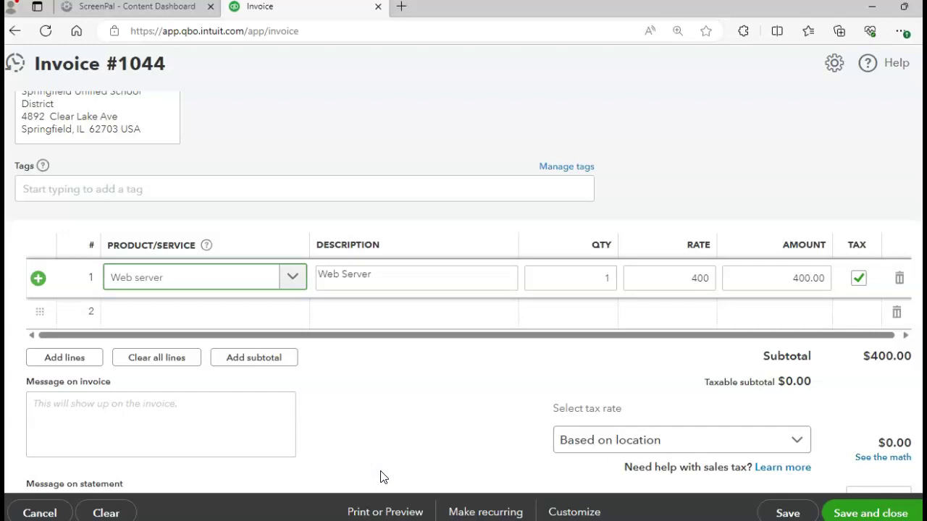
pyautogui.click(639, 316)
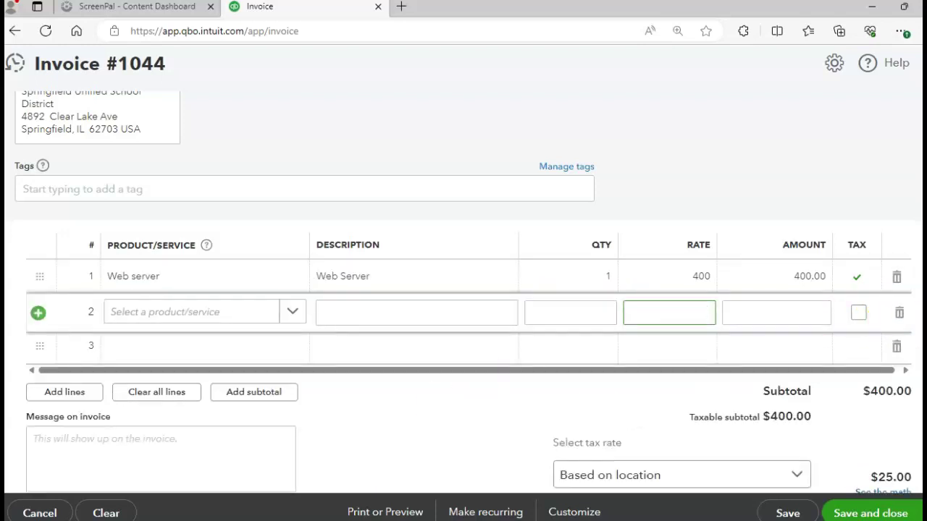
# Step: Save the Springfield Unified School District invoice and close it
pyautogui.scroll(-2, 463, 289)
pyautogui.scroll(-1, 469, 290)
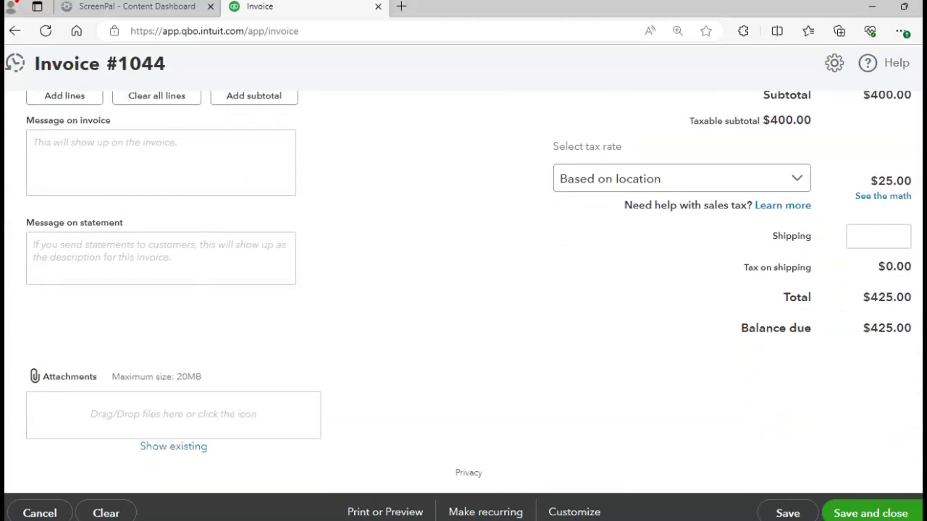
pyautogui.click(920, 513)
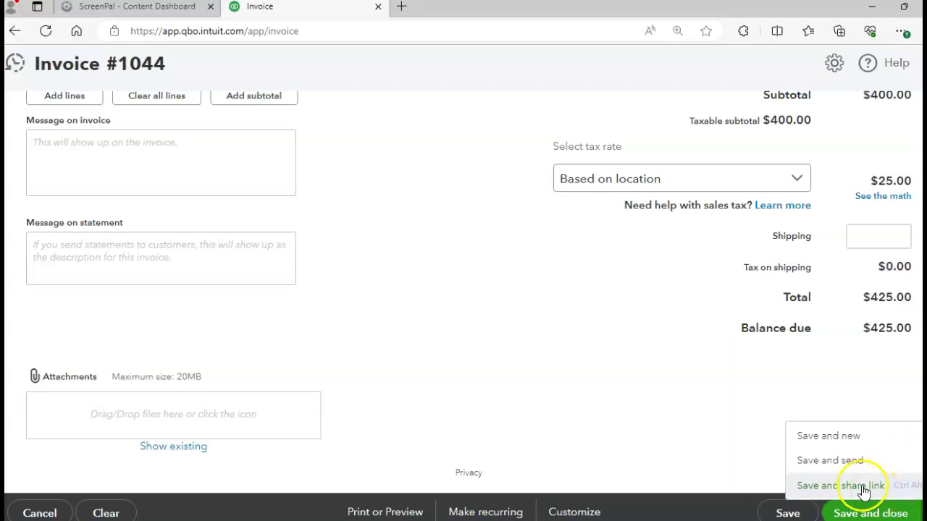
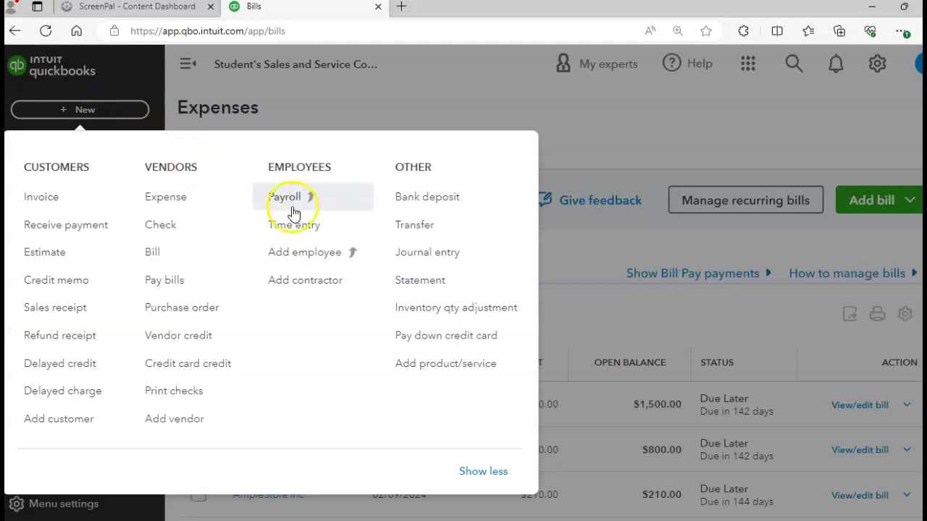
# Step: Create a new sales receipt and choose Cash Sales as the customer
pyautogui.click(70, 310)
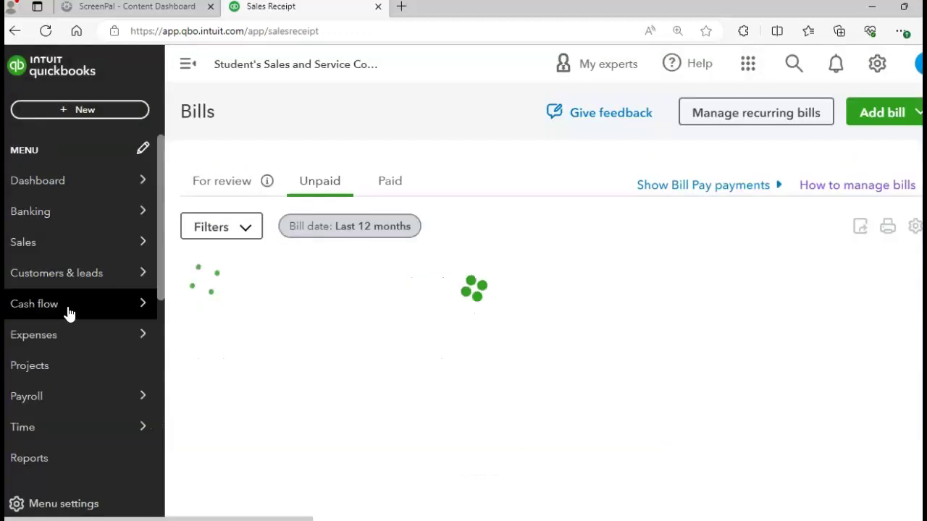
pyautogui.moveTo(68, 310)
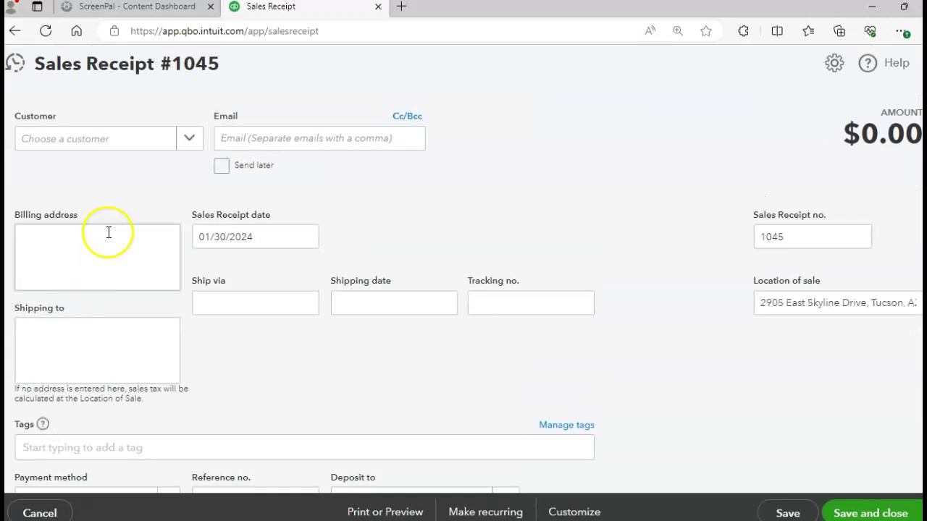
pyautogui.click(187, 140)
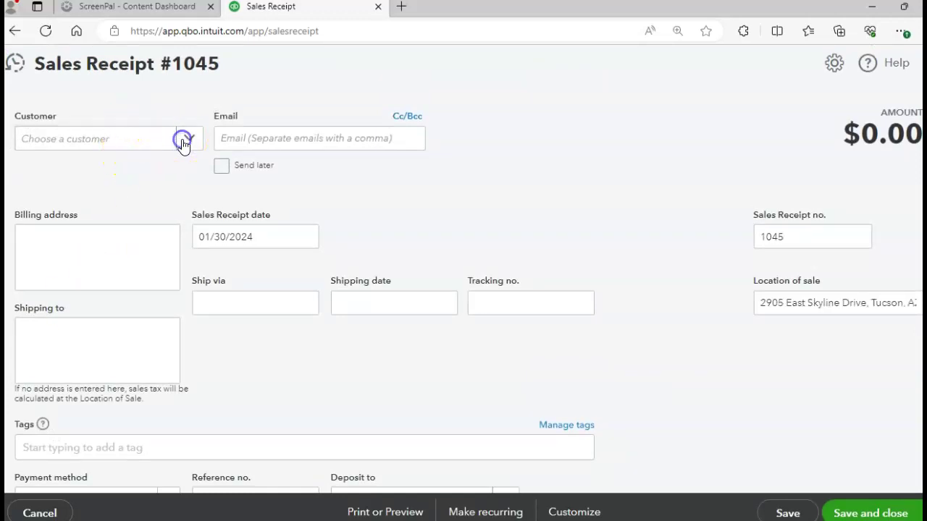
pyautogui.click(80, 206)
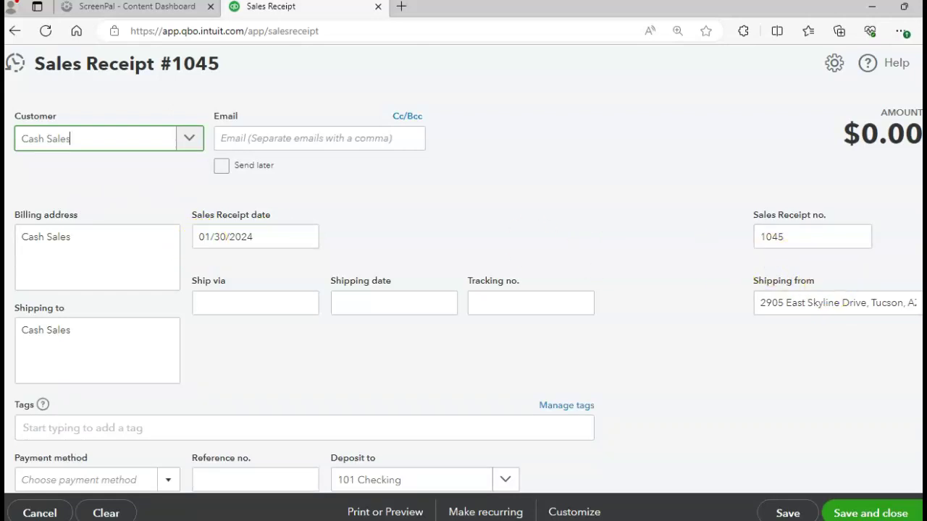
# Step: Set the sales receipt's payment method to Check and enter 14520 as the reference number
pyautogui.scroll(-3, 467, 289)
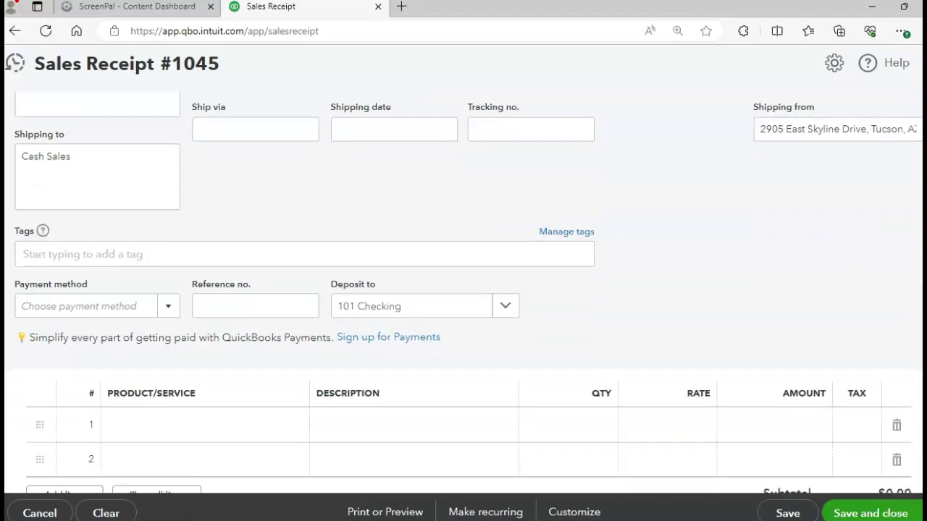
pyautogui.click(167, 307)
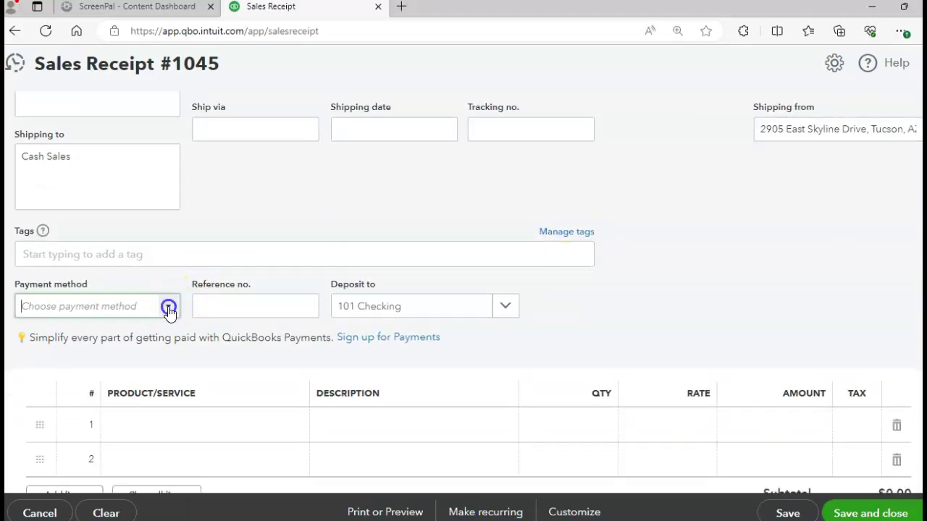
pyautogui.click(42, 205)
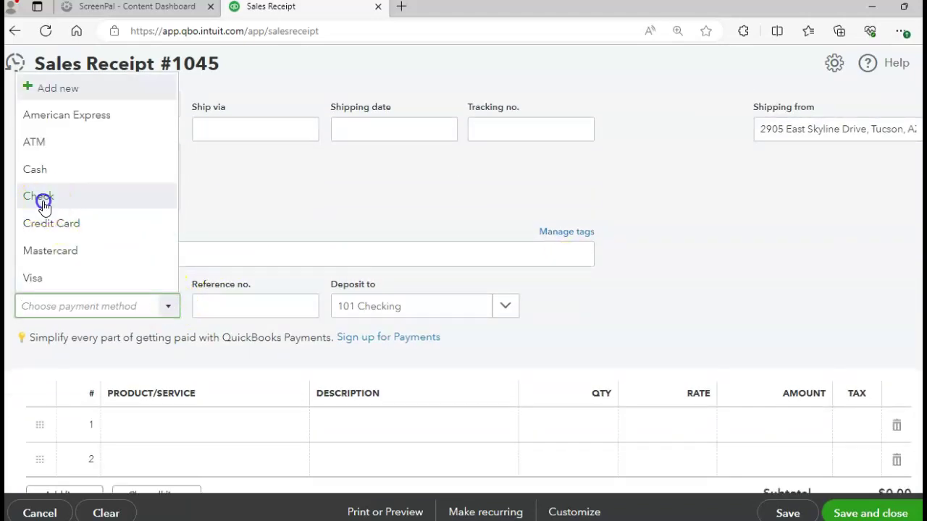
pyautogui.click(214, 315)
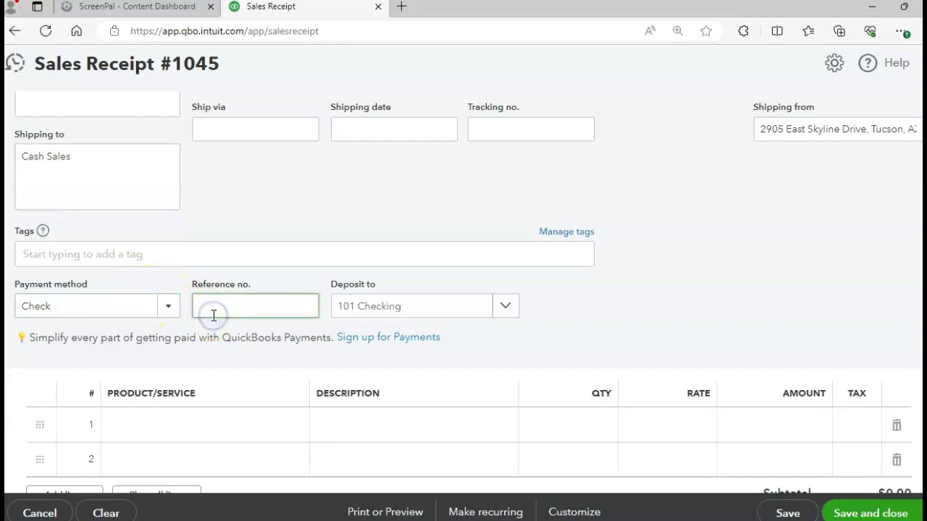
pyautogui.write('14520')
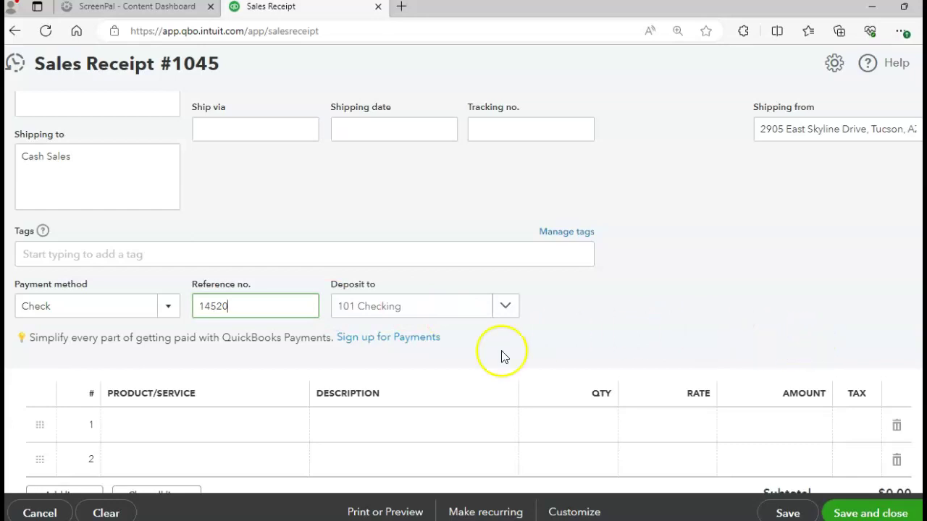
# Step: Add the Computers product to the first line of the sales receipt, keeping the prefilled quantity and rate
pyautogui.scroll(-3, 501, 364)
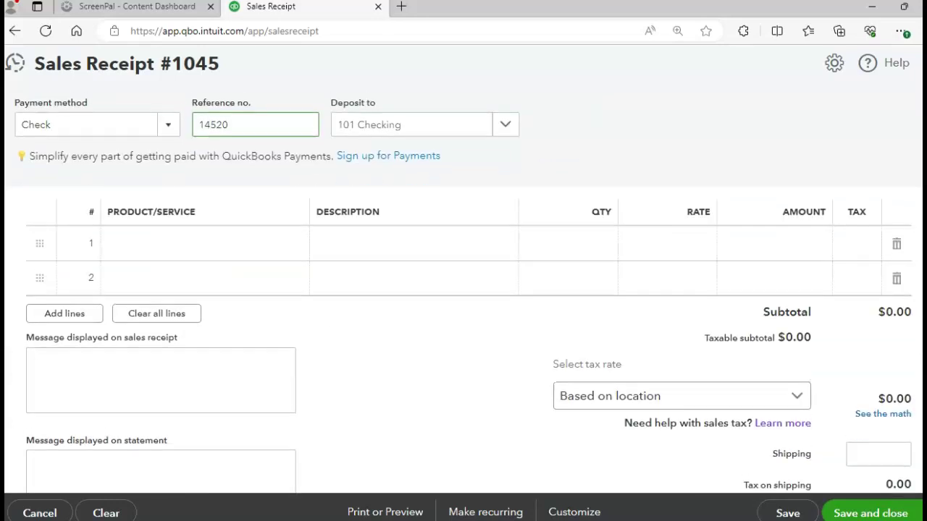
pyautogui.click(160, 249)
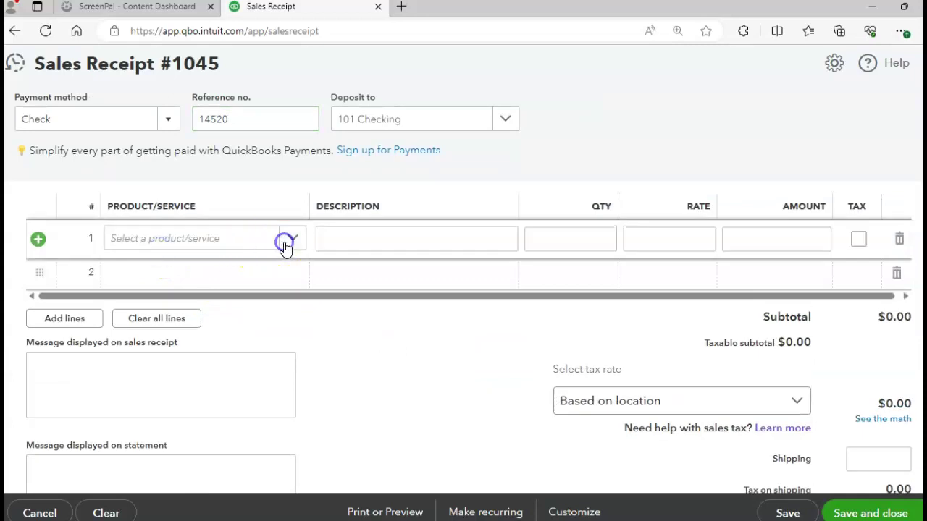
pyautogui.click(286, 244)
pyautogui.click(205, 341)
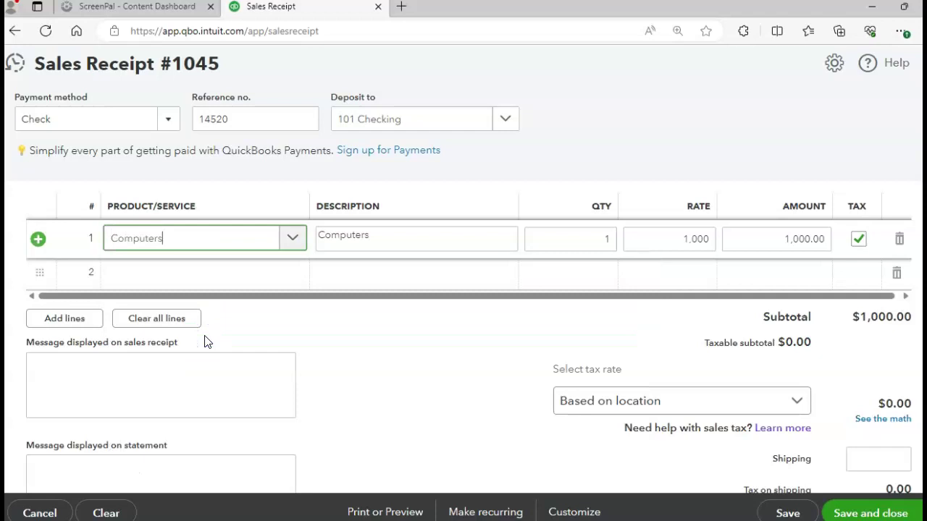
pyautogui.press('Tab')
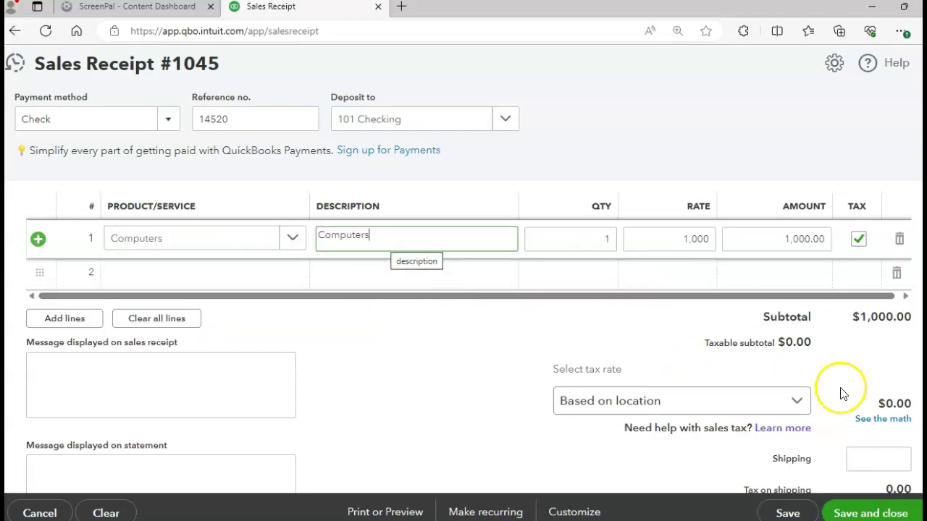
# Step: Save the Cash Sales receipt and close it
pyautogui.scroll(-1, 471, 325)
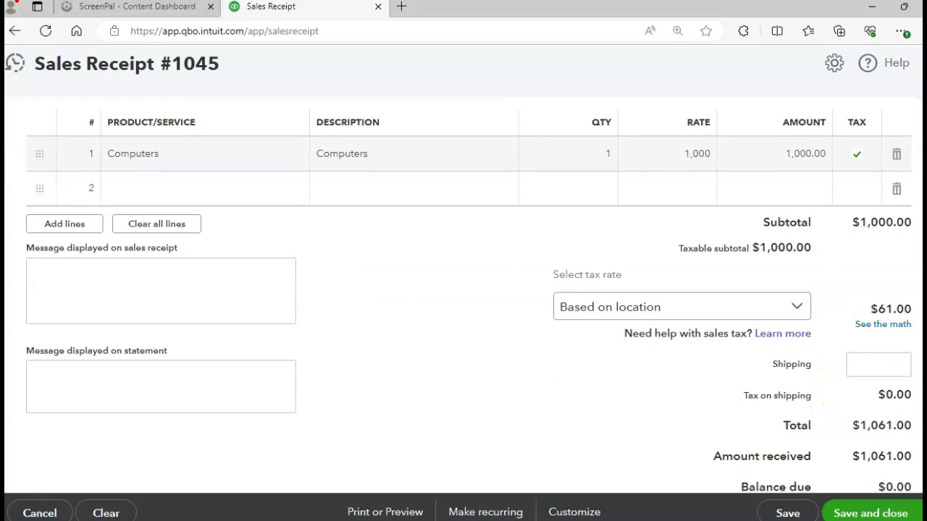
pyautogui.scroll(-2, 464, 290)
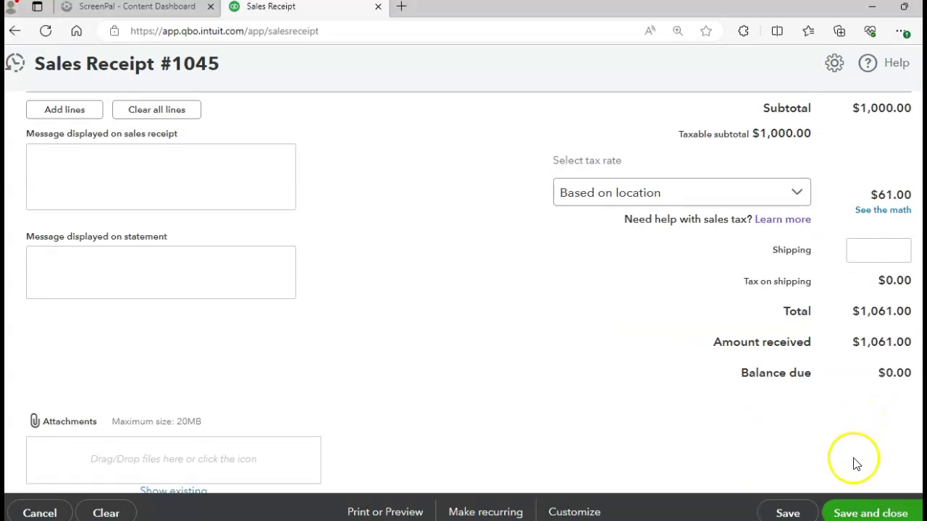
pyautogui.click(852, 512)
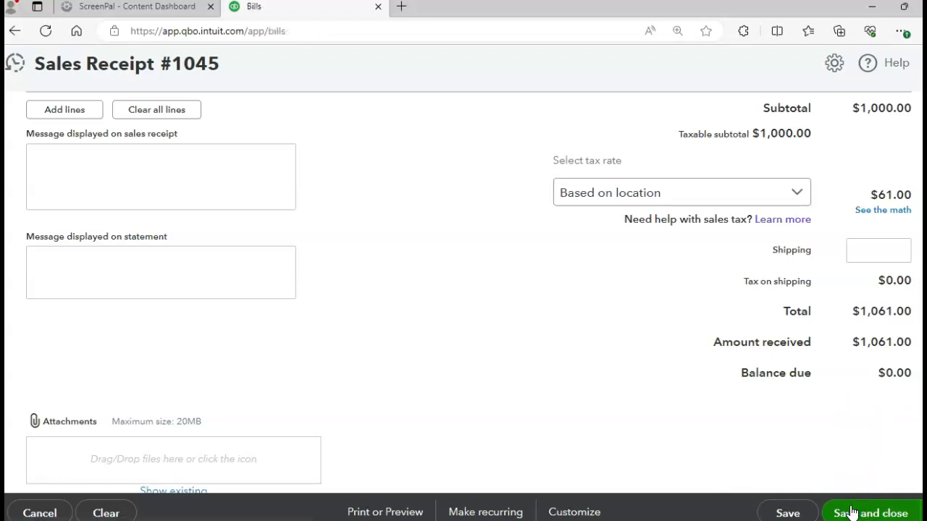
pyautogui.click(689, 409)
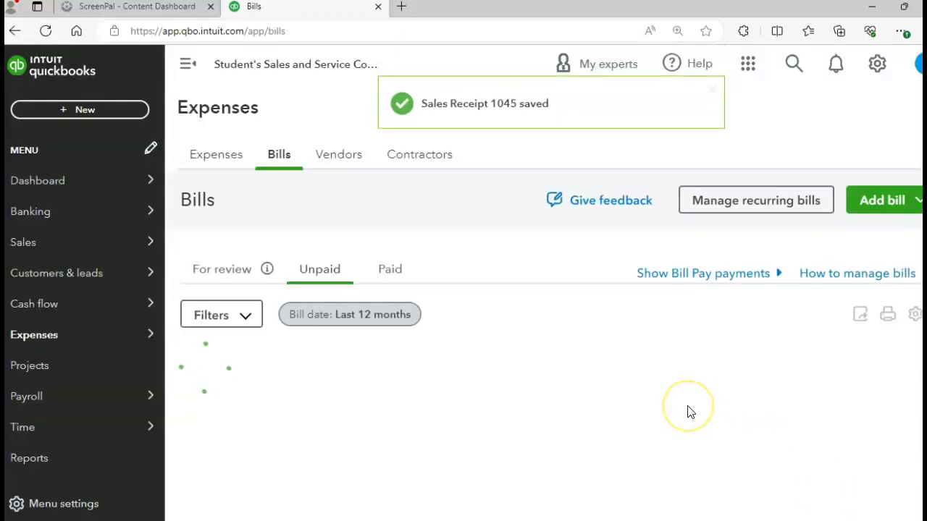